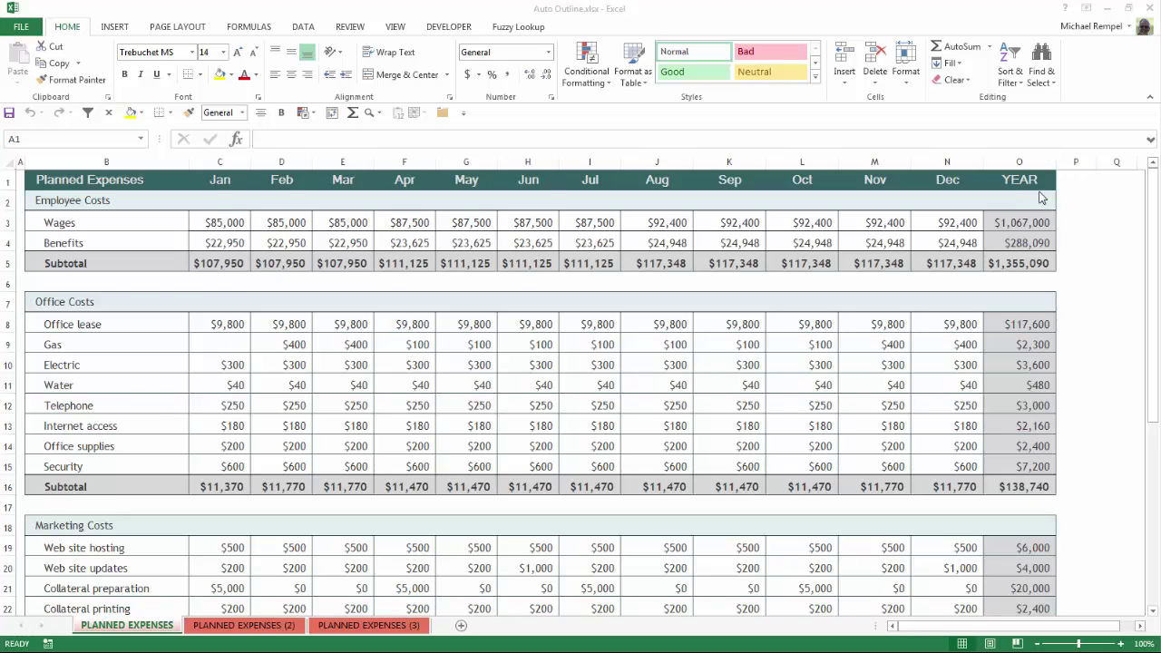
# - Inspect the formulas behind the Wages YEAR total, Employee Costs subtotal and TOTAL Planned Expenses row
pyautogui.click(1034, 222)
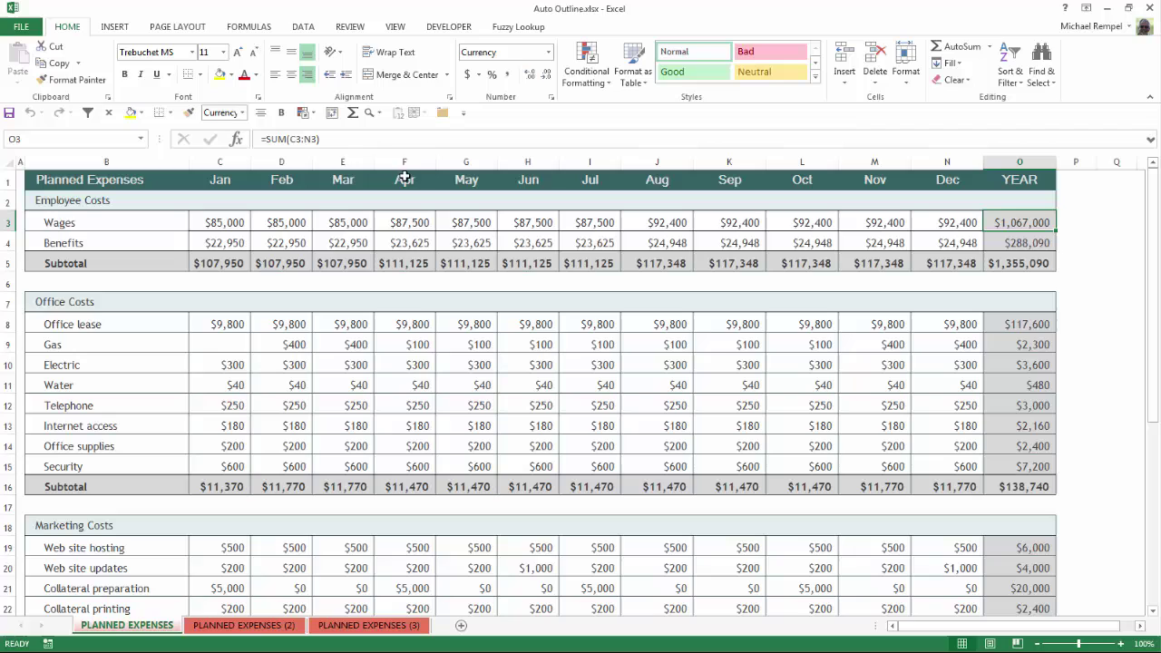
pyautogui.click(1043, 263)
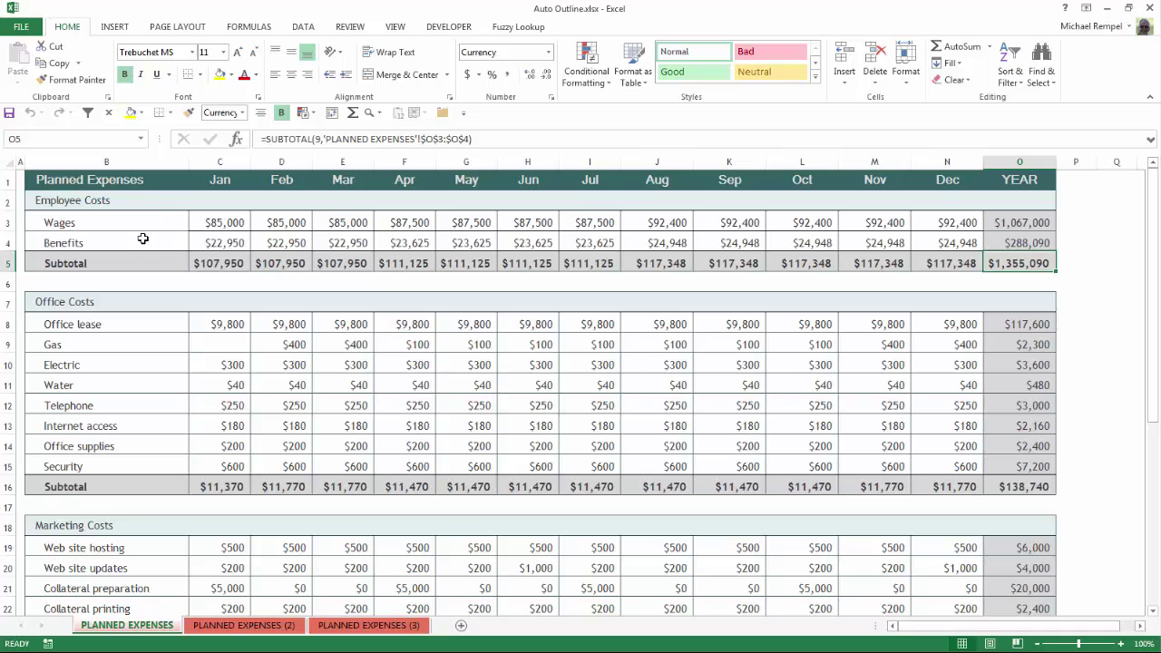
pyautogui.scroll(-5, 157, 351)
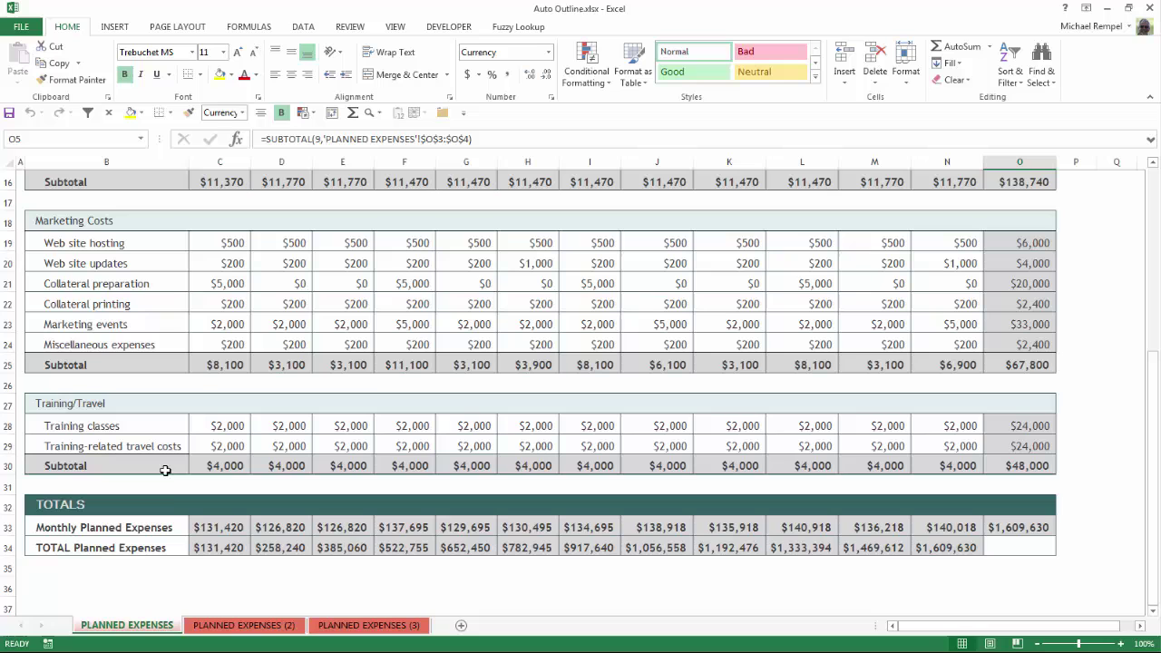
pyautogui.click(218, 548)
pyautogui.scroll(5, 220, 546)
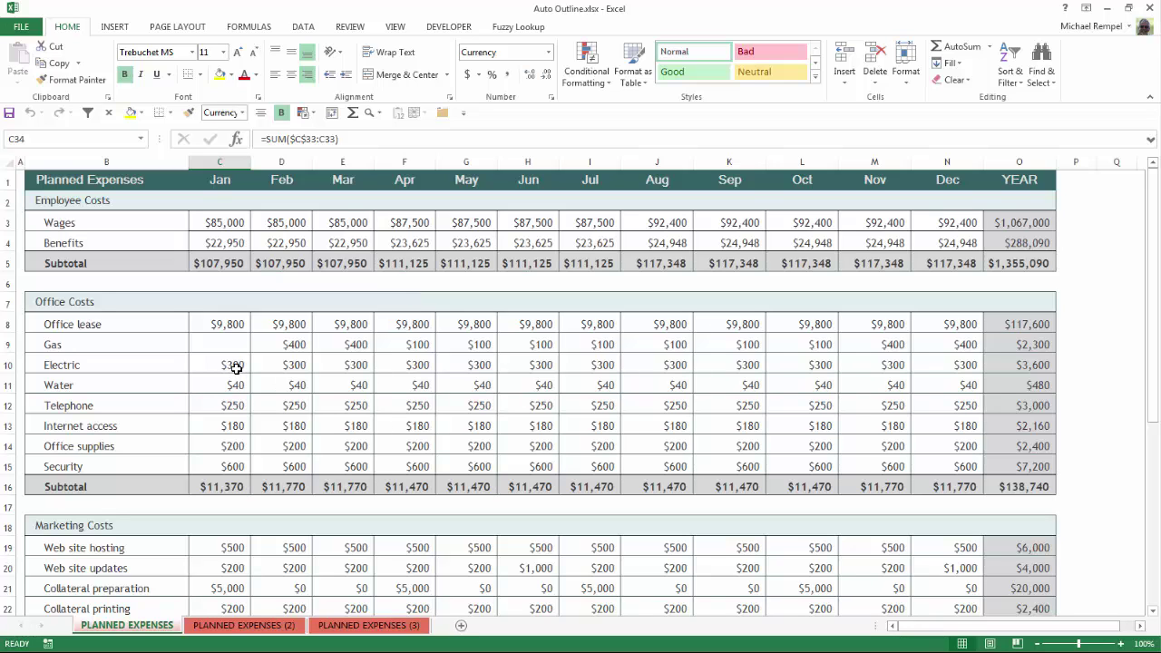
# - Group the Jan–Dec month columns C:N into a column outline
pyautogui.moveTo(219, 162); pyautogui.dragTo(938, 213)
pyautogui.click(300, 27)
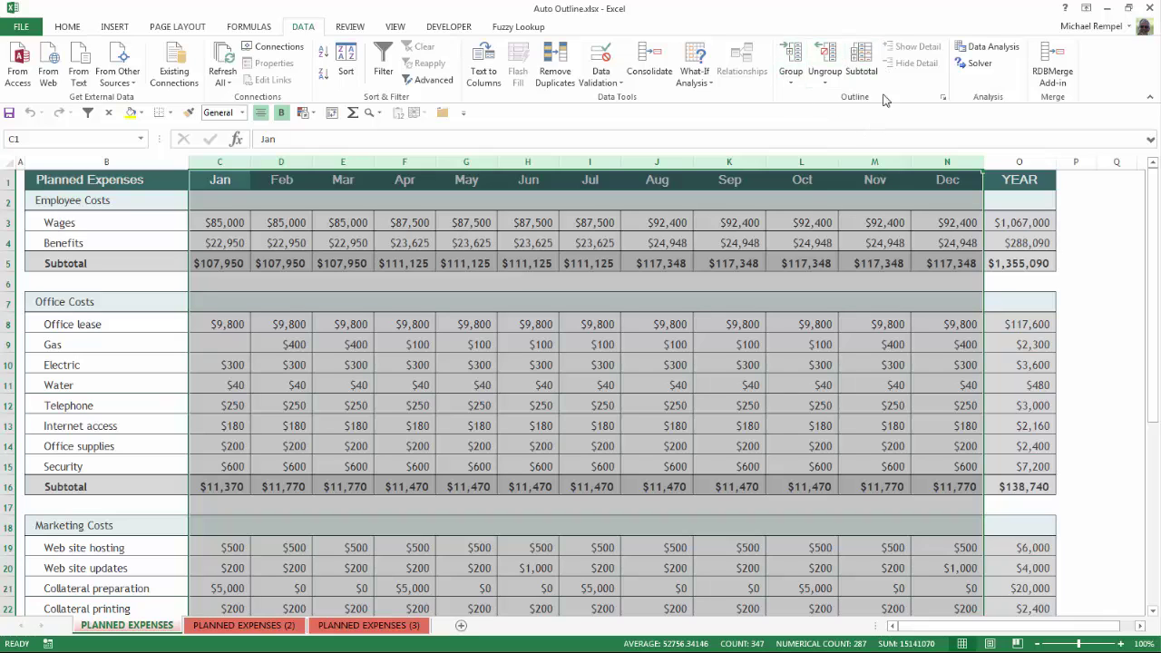
pyautogui.click(789, 60)
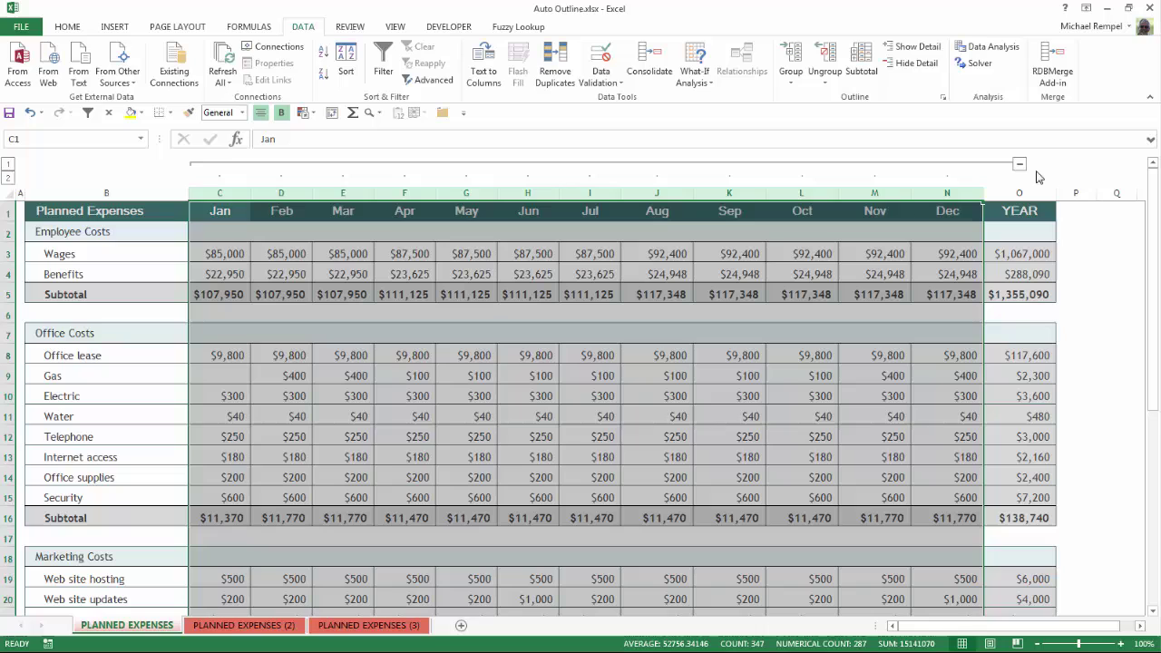
# - Test collapsing and expanding the month group with the minus/plus and level 1/2 buttons, leaving it expanded
pyautogui.click(1020, 165)
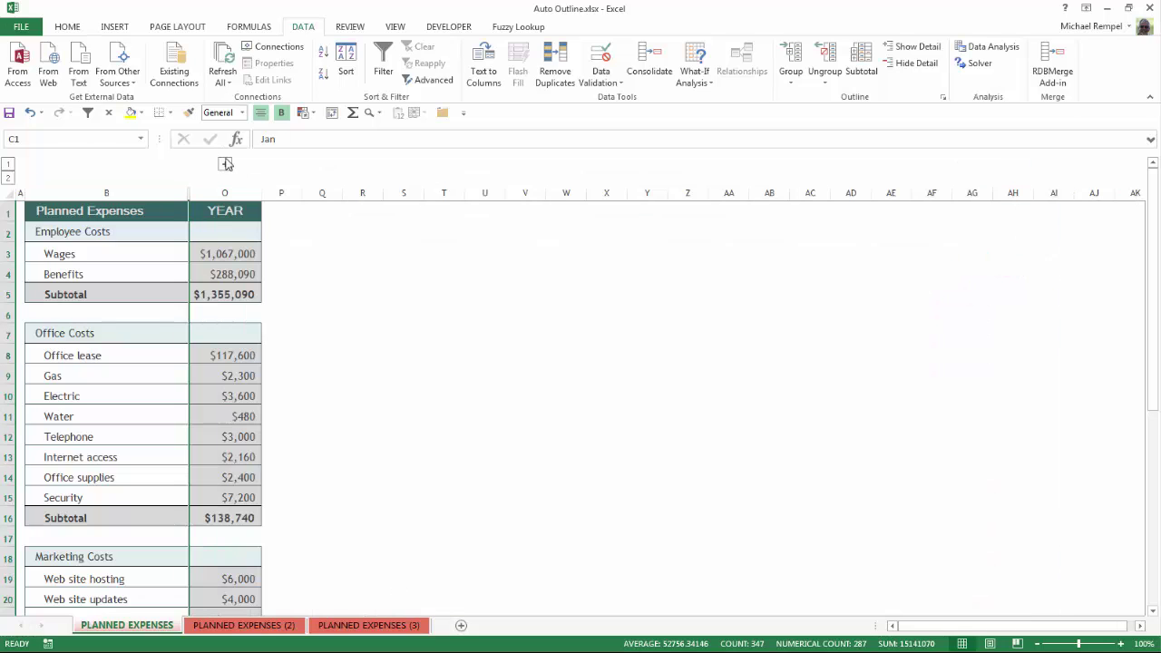
pyautogui.click(226, 164)
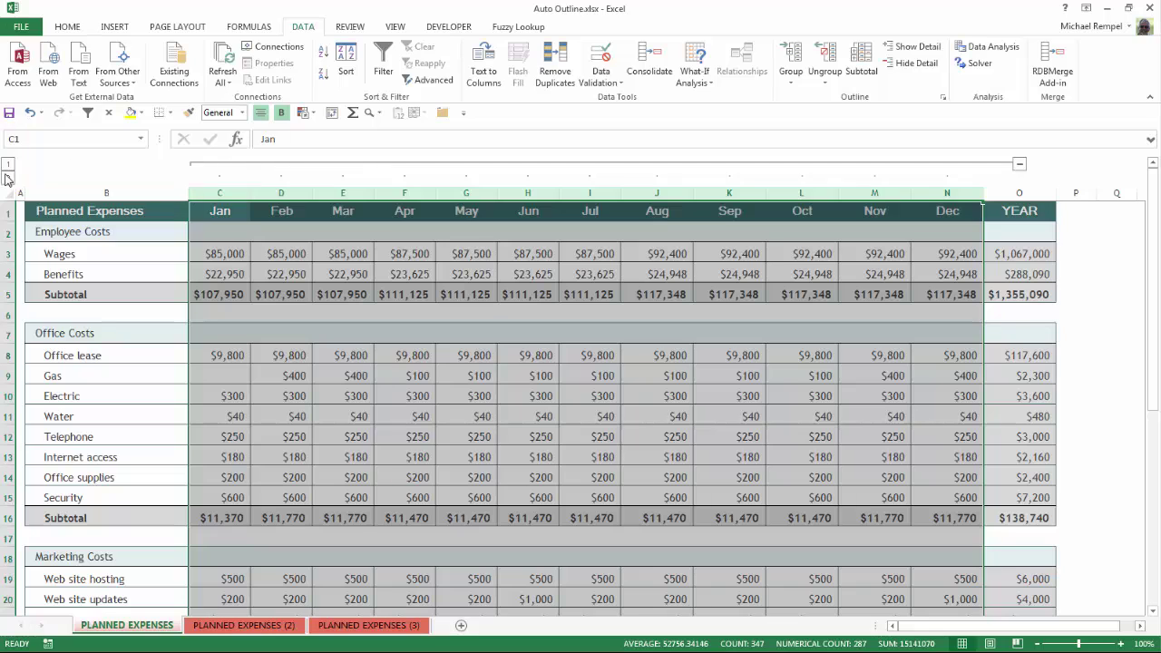
pyautogui.click(7, 164)
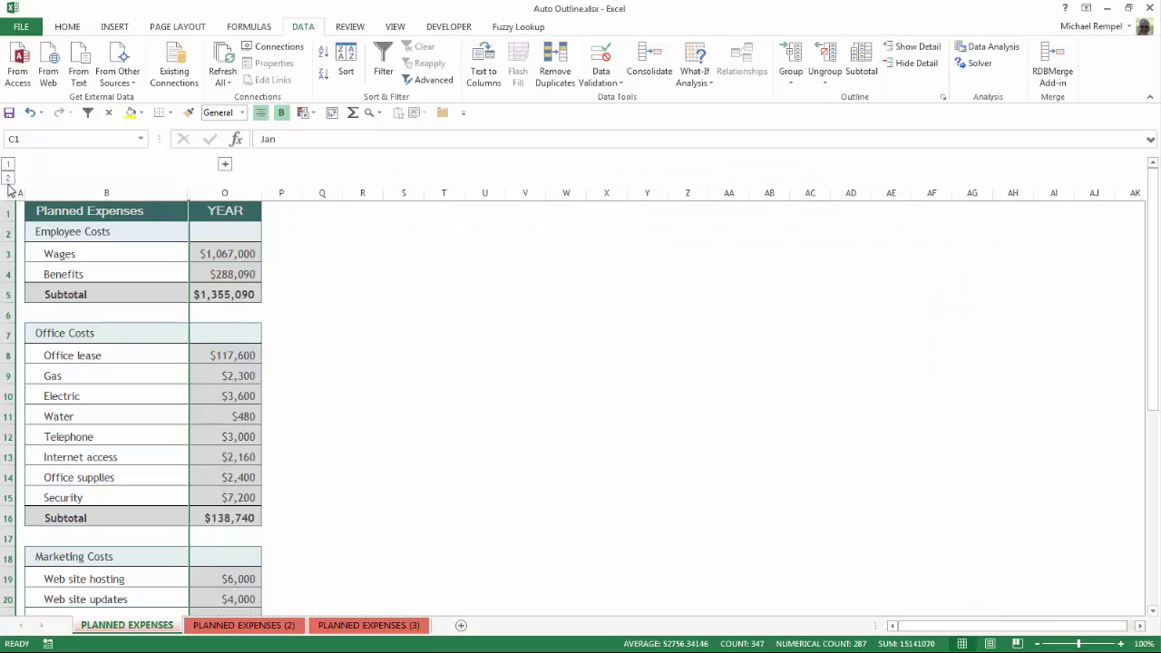
pyautogui.click(8, 179)
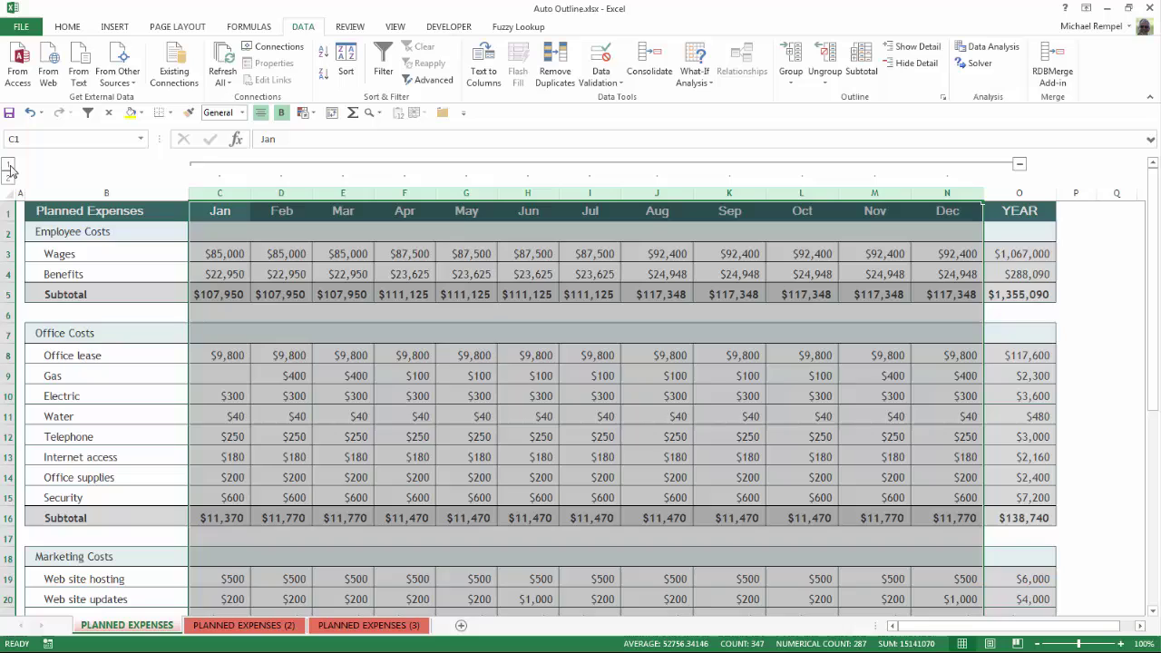
pyautogui.click(8, 166)
pyautogui.click(8, 179)
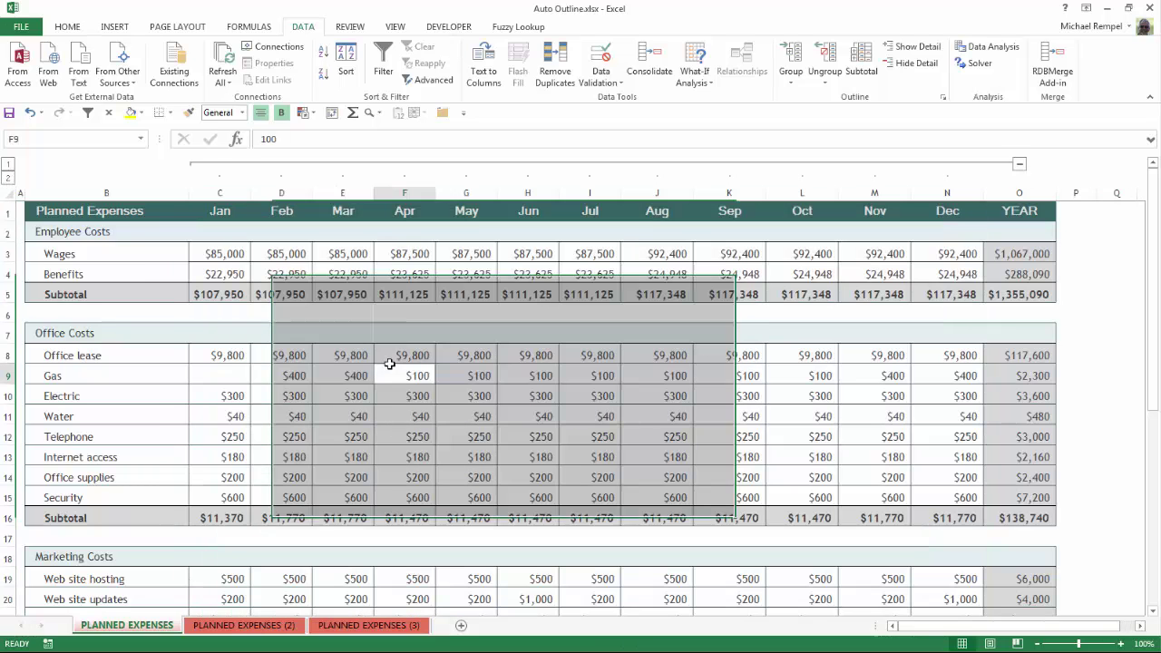
pyautogui.click(388, 369)
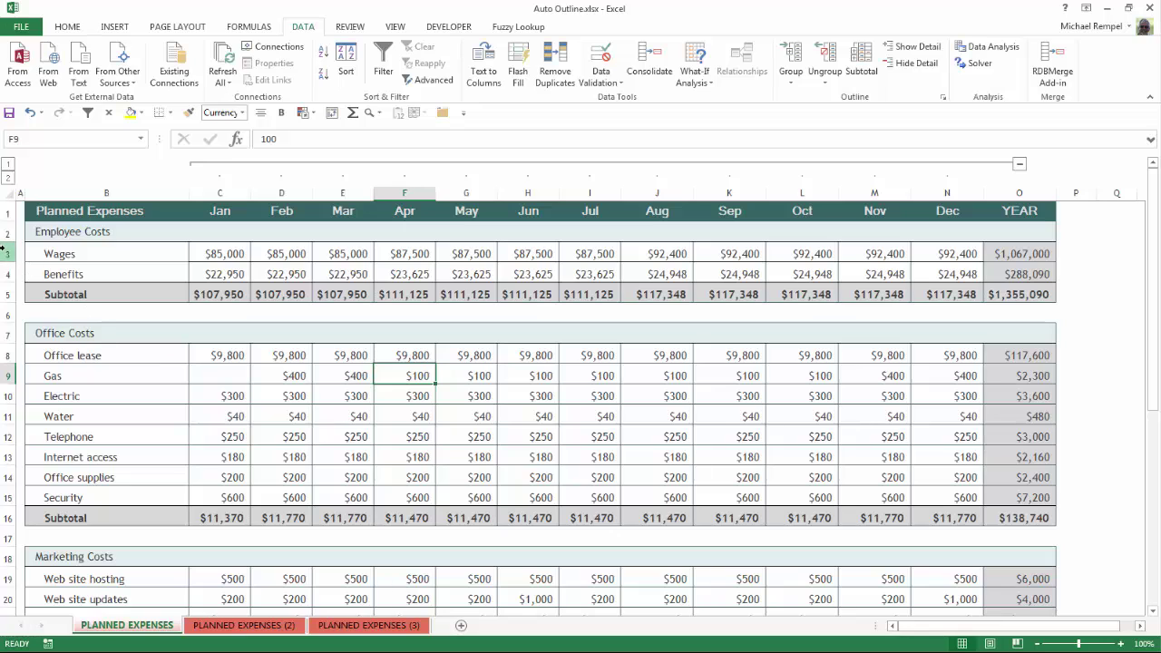
# - Group the category detail rows 3–4, 8–15, 19–24 and 28–29 above their subtotals
pyautogui.moveTo(10, 257); pyautogui.dragTo(20, 278)
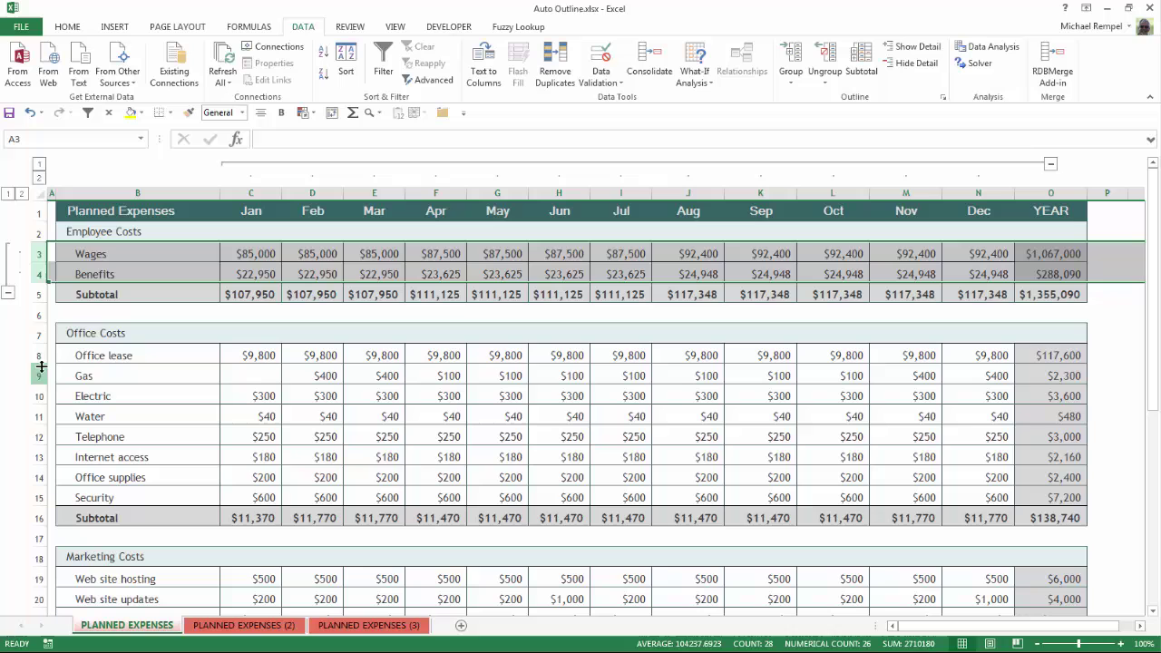
pyautogui.moveTo(39, 354); pyautogui.dragTo(52, 501)
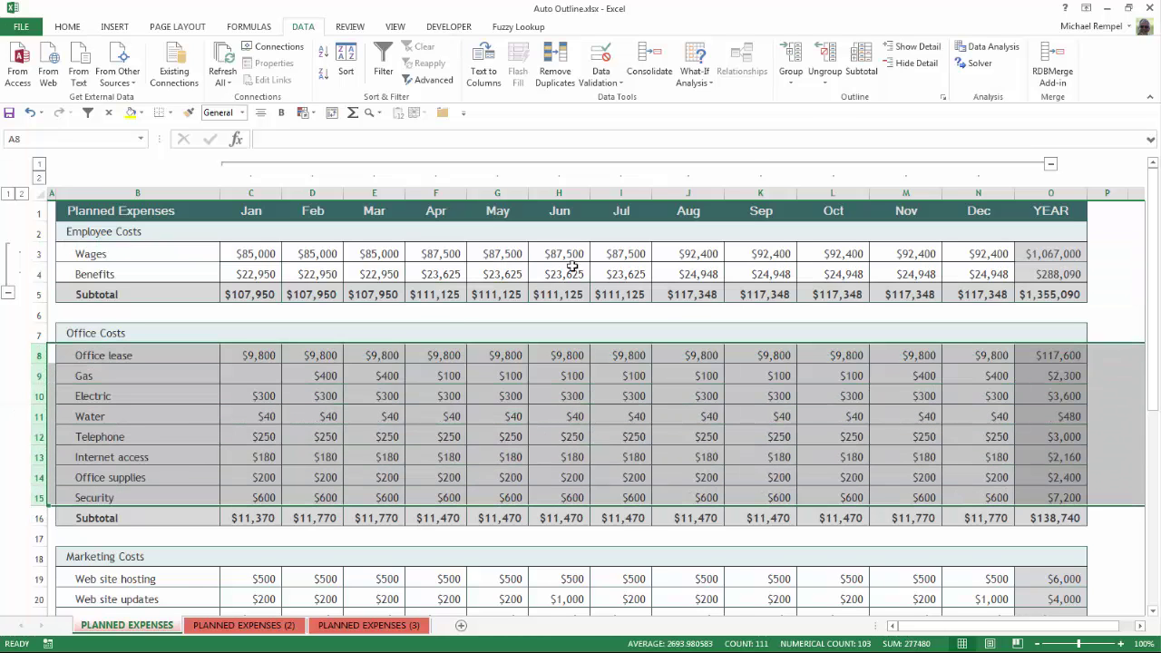
pyautogui.click(790, 60)
pyautogui.scroll(-5, 204, 451)
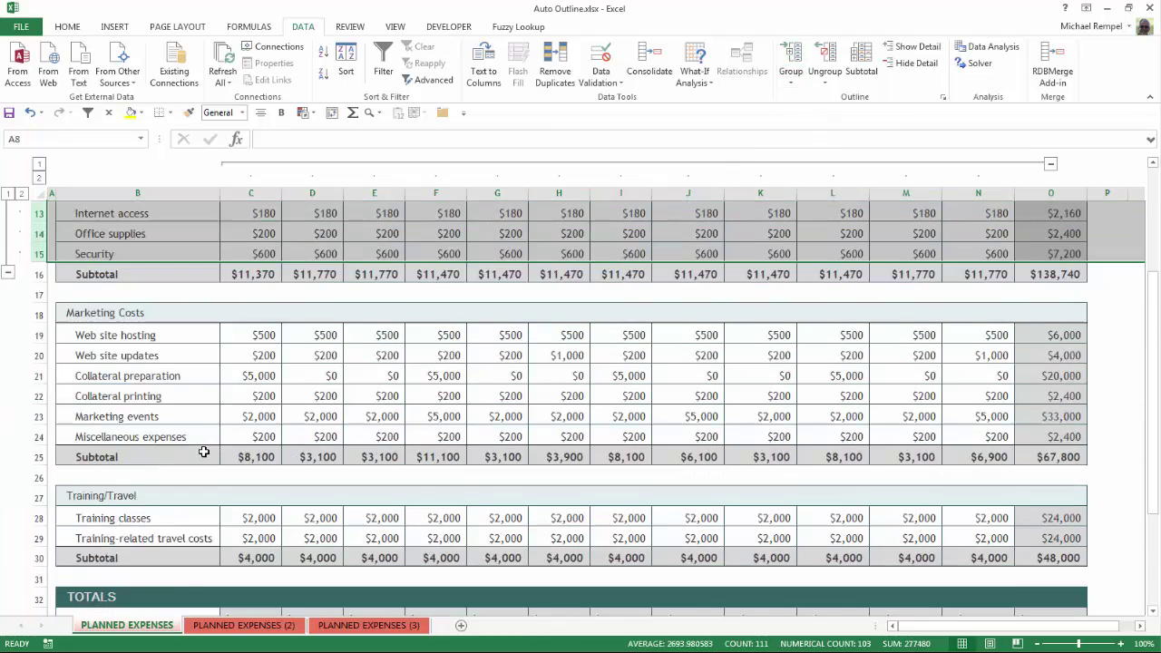
pyautogui.moveTo(42, 282); pyautogui.dragTo(42, 376)
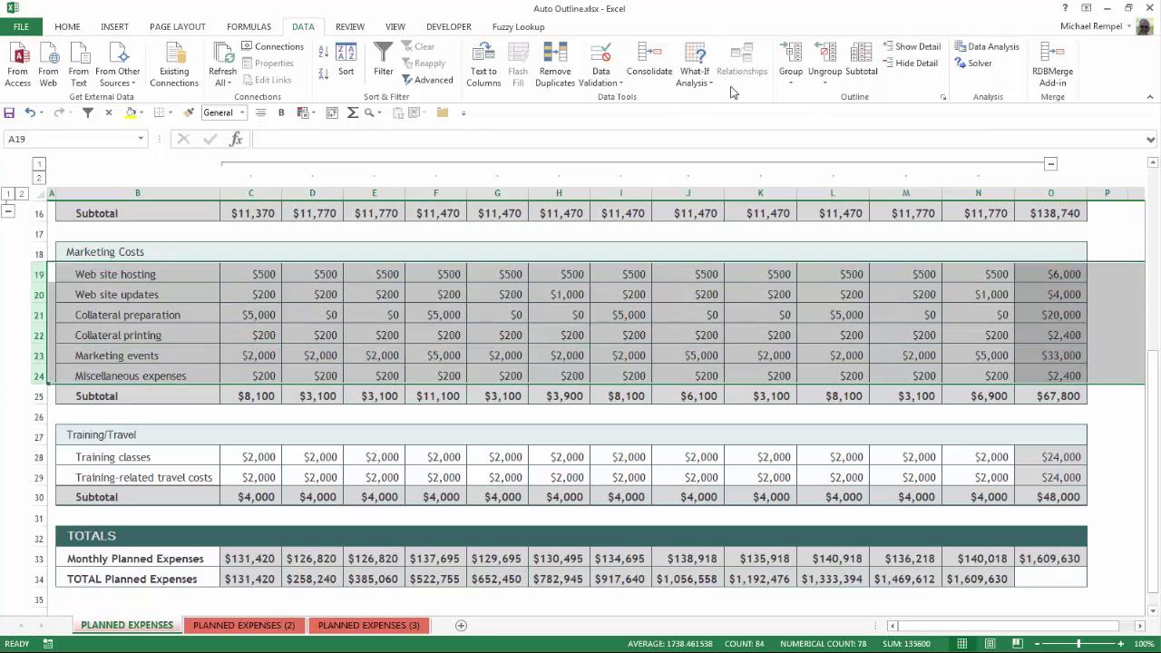
pyautogui.click(790, 60)
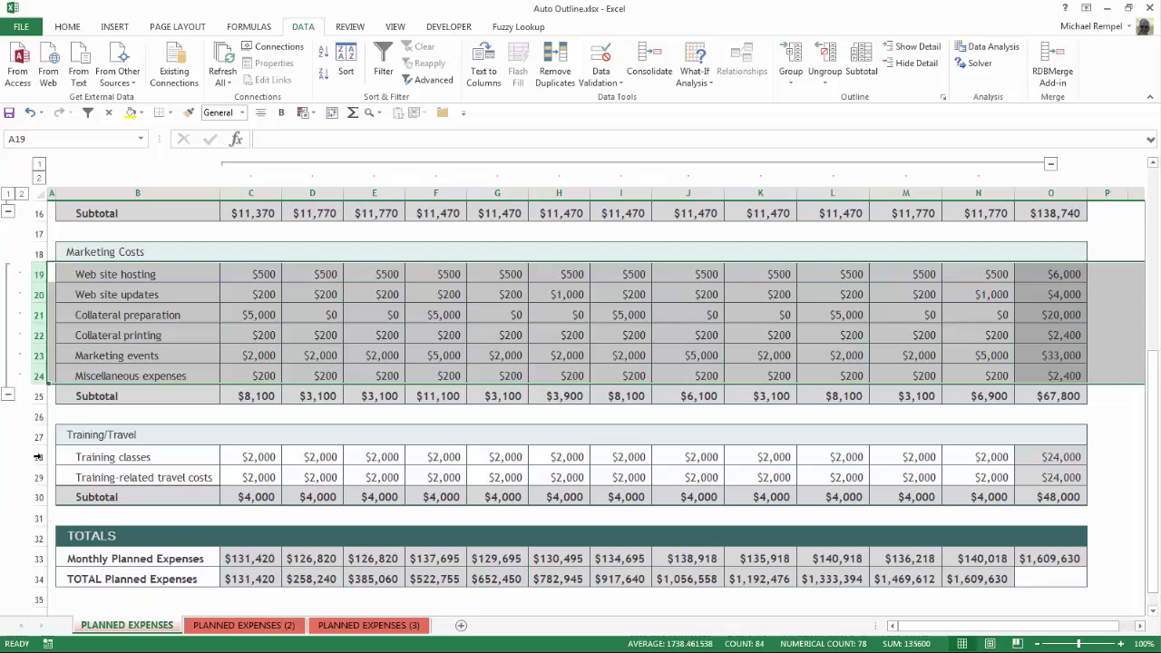
pyautogui.moveTo(42, 457); pyautogui.dragTo(41, 477)
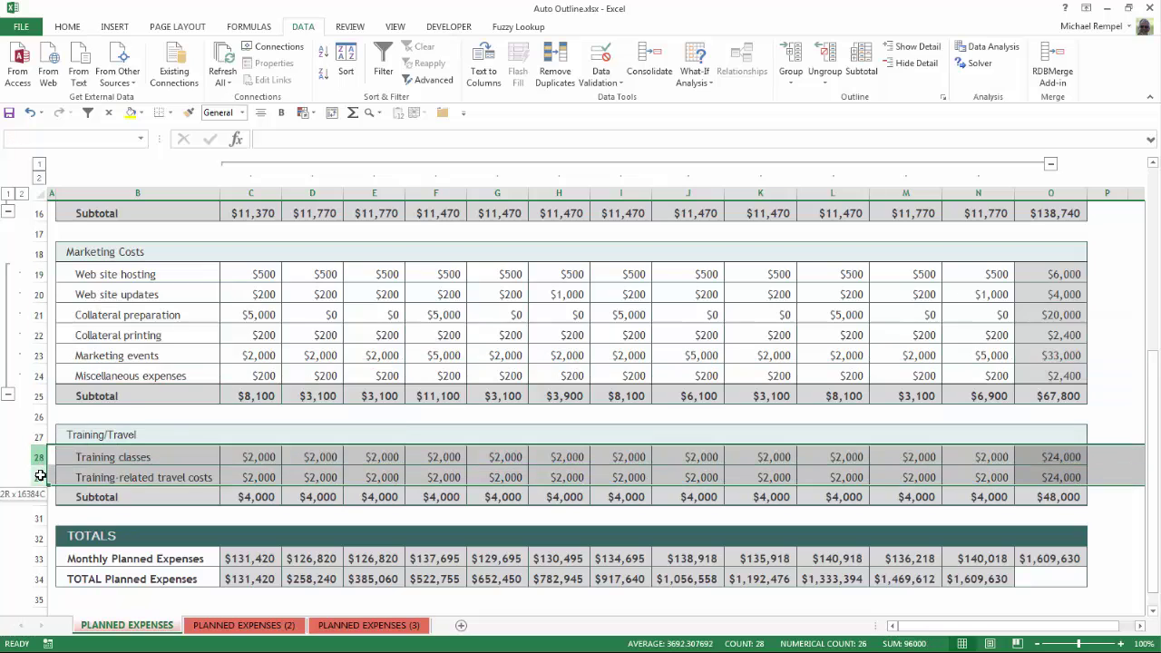
pyautogui.click(791, 60)
pyautogui.scroll(5, 479, 355)
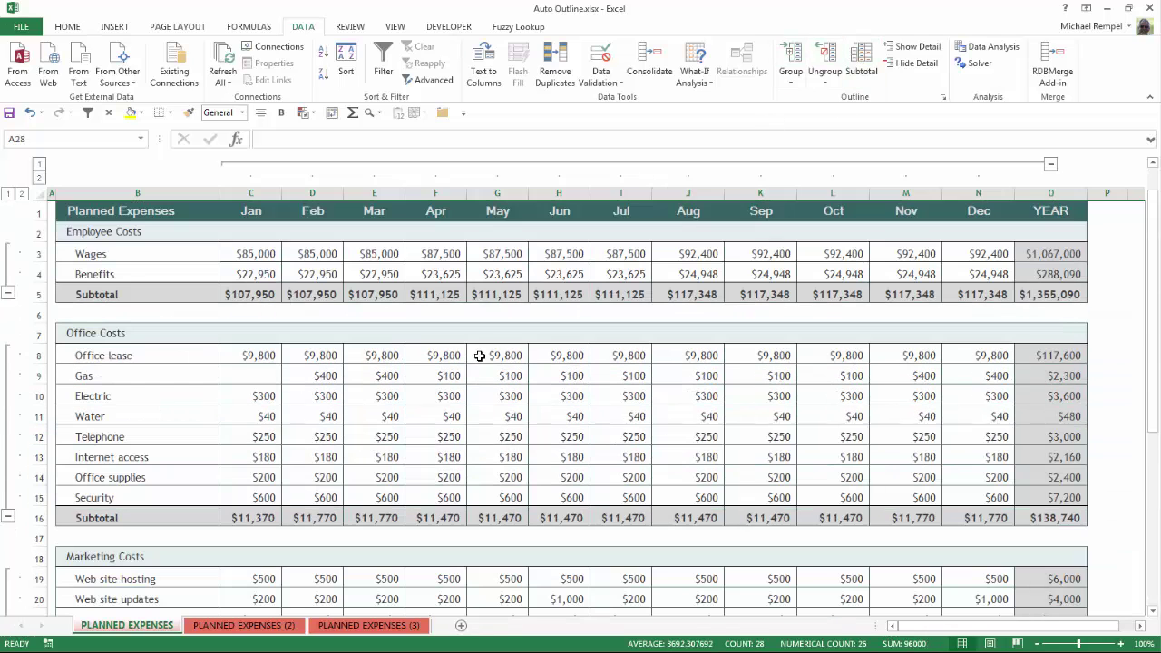
pyautogui.moveTo(37, 233); pyautogui.dragTo(55, 474)
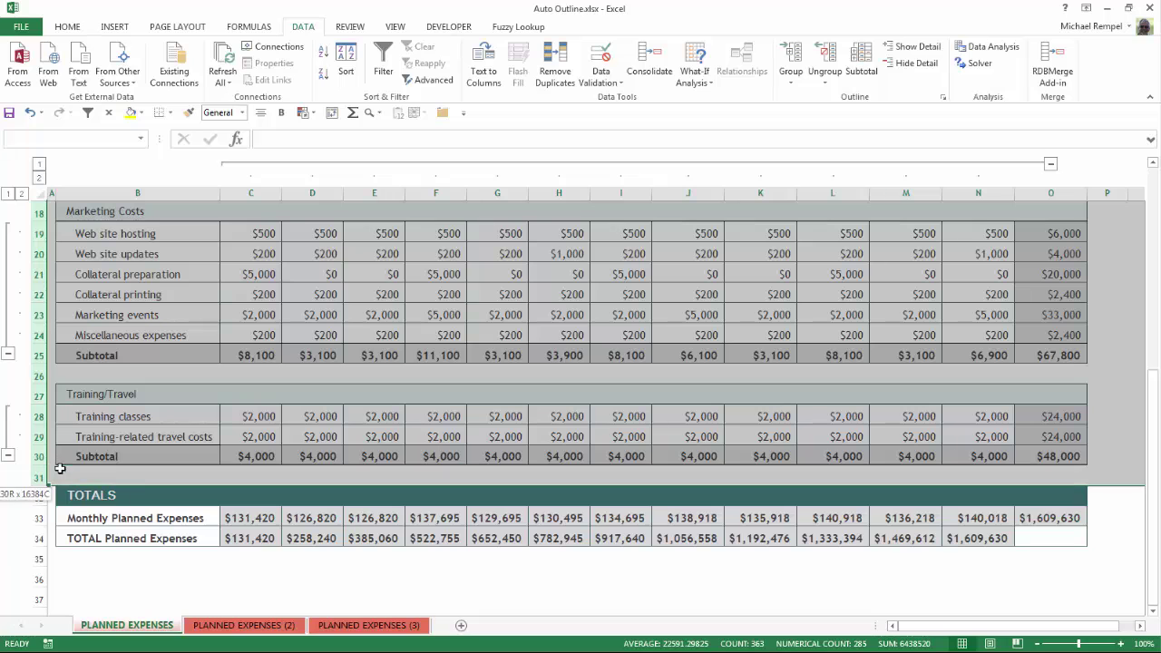
pyautogui.click(791, 56)
pyautogui.scroll(6, 215, 298)
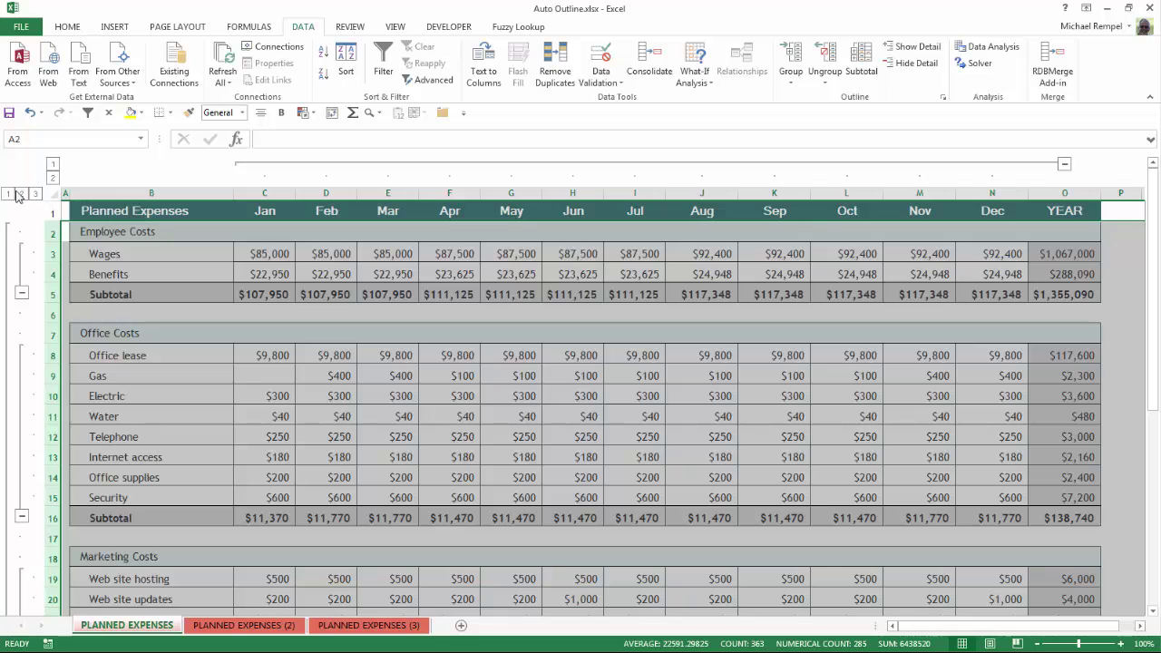
pyautogui.click(7, 194)
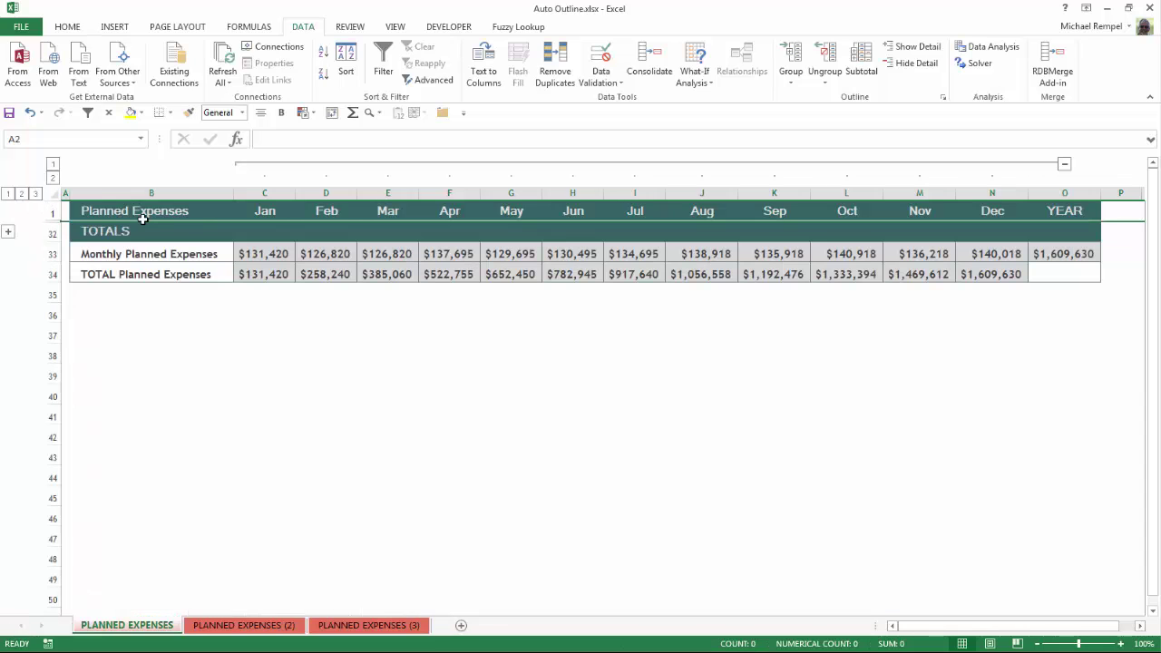
pyautogui.click(22, 194)
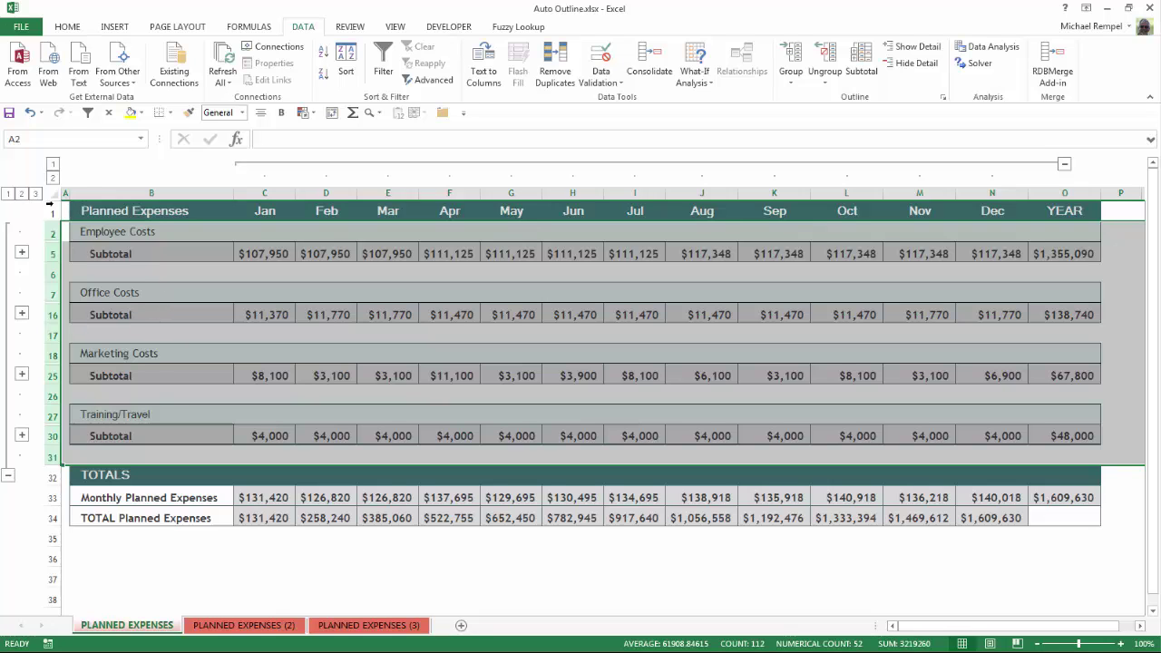
pyautogui.click(36, 194)
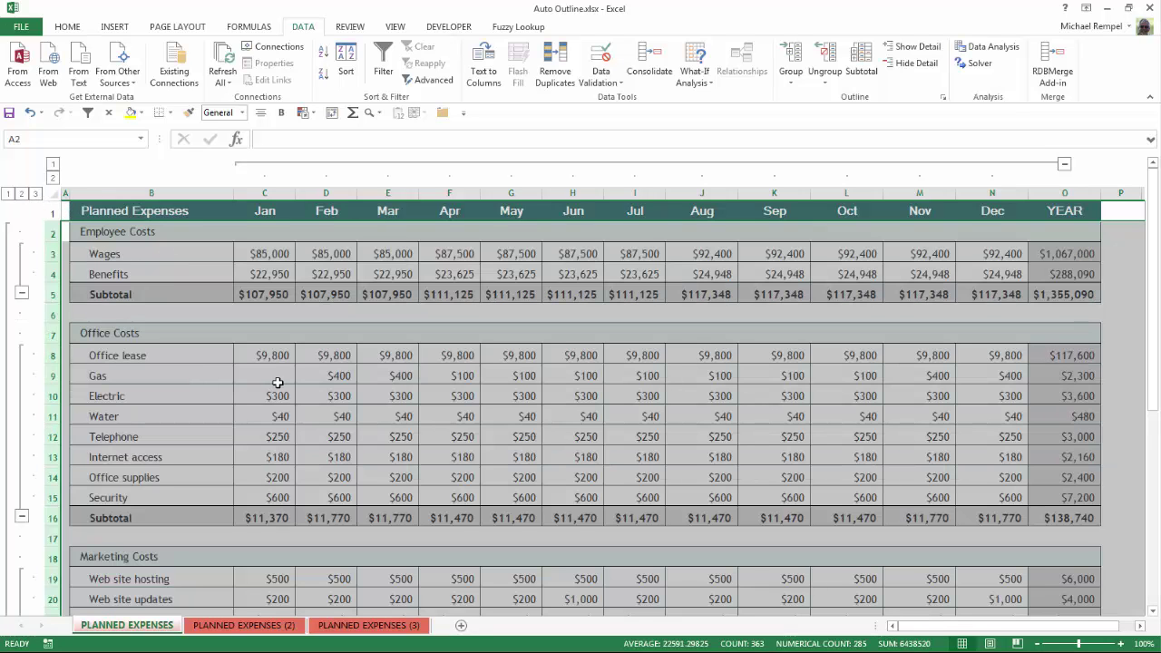
pyautogui.click(415, 354)
pyautogui.hotkey('ctrl', 'z')
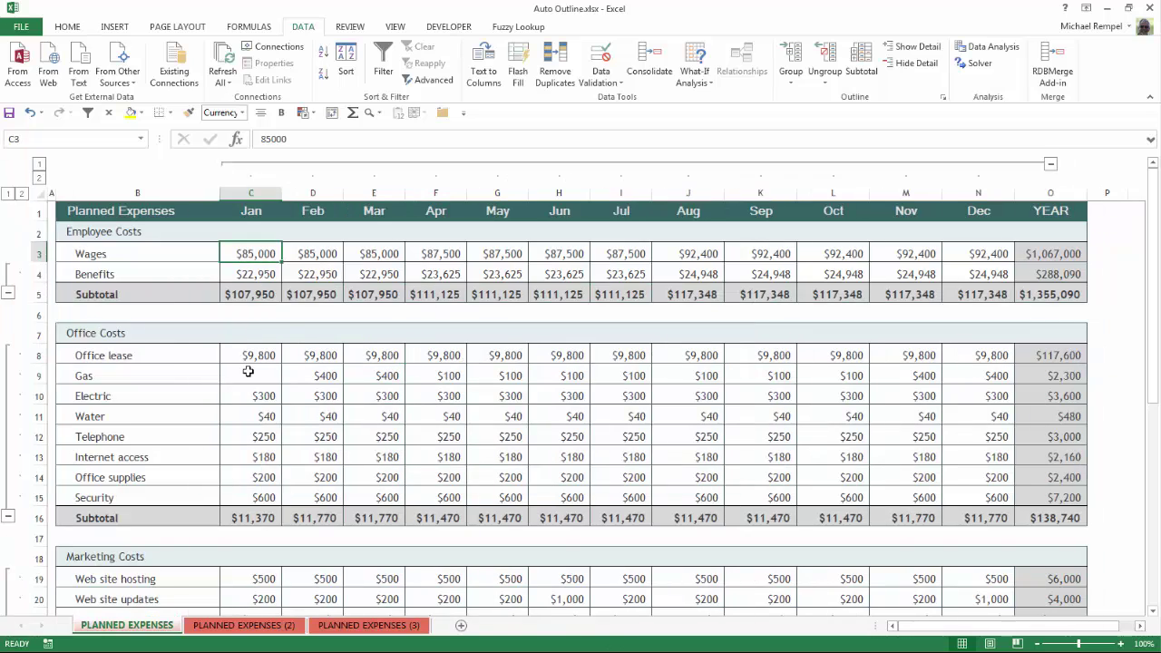
# - Ungroup the whole sheet, removing the category row groups and then the month column group
pyautogui.click(39, 193)
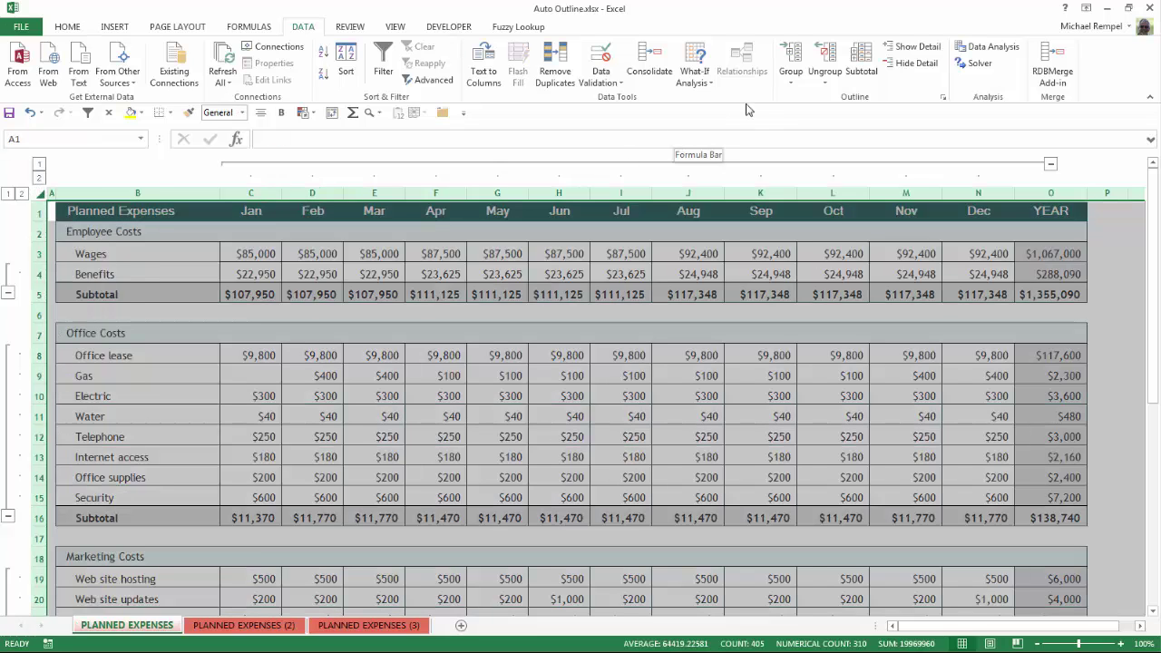
pyautogui.click(825, 62)
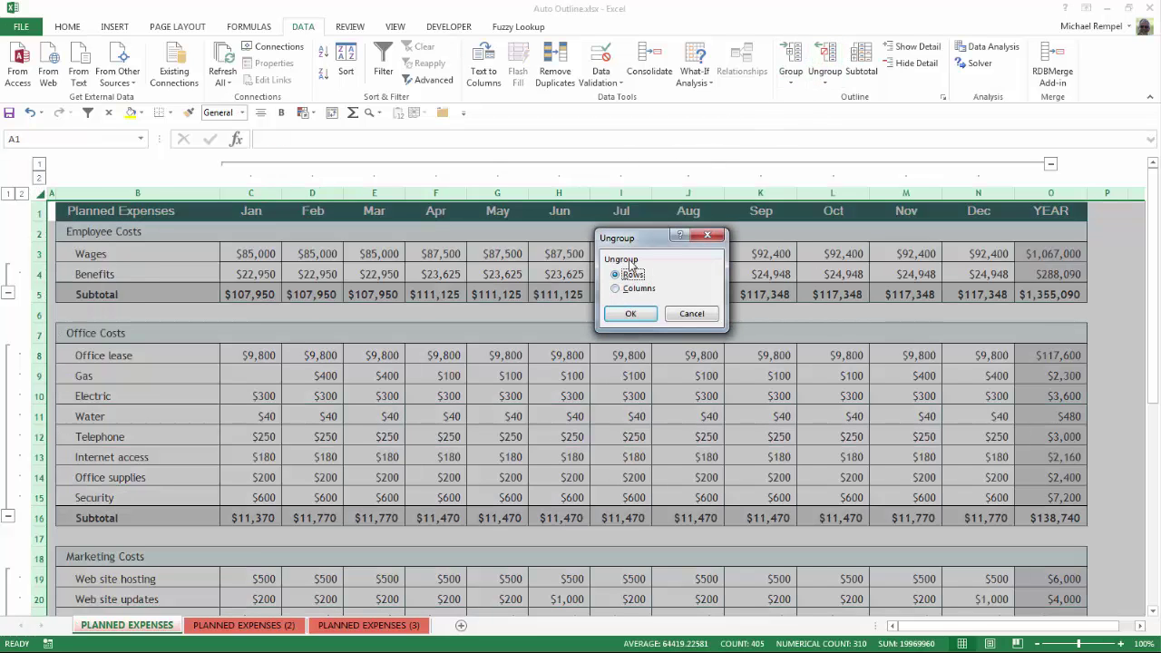
pyautogui.click(626, 319)
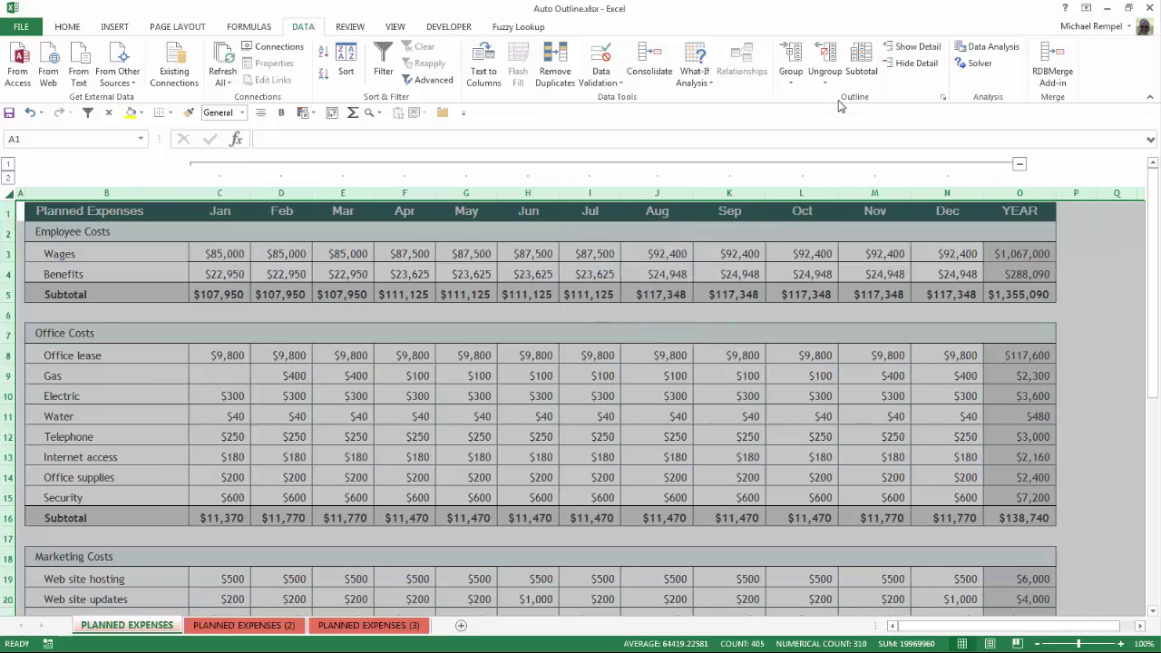
pyautogui.click(827, 60)
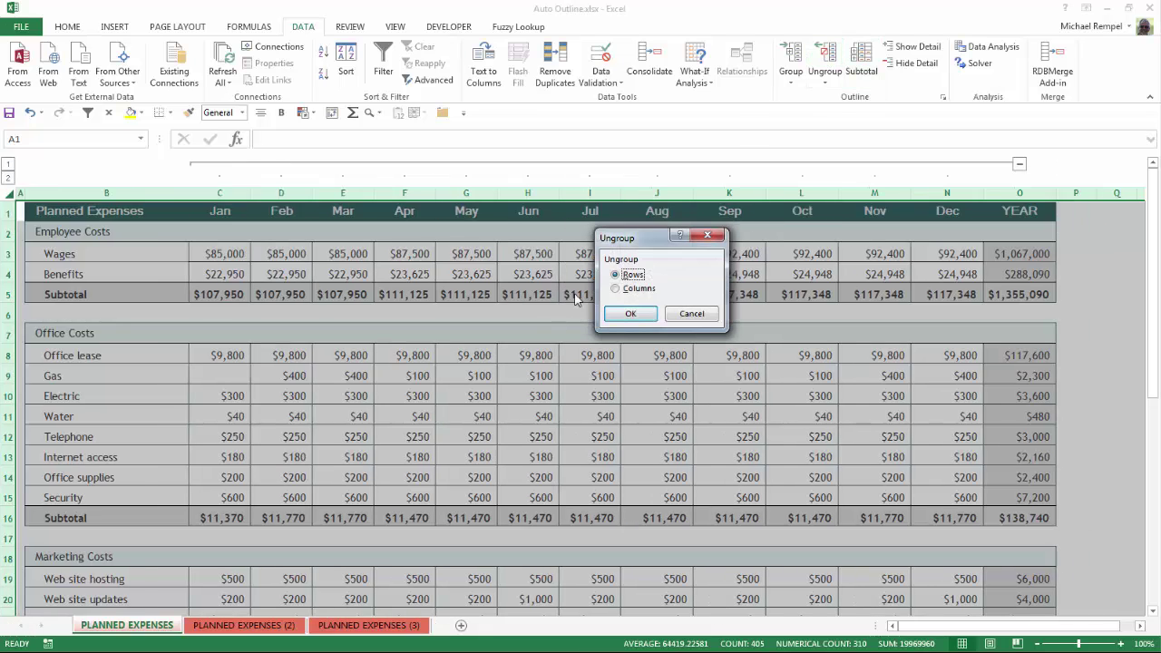
pyautogui.click(616, 289)
pyautogui.click(630, 313)
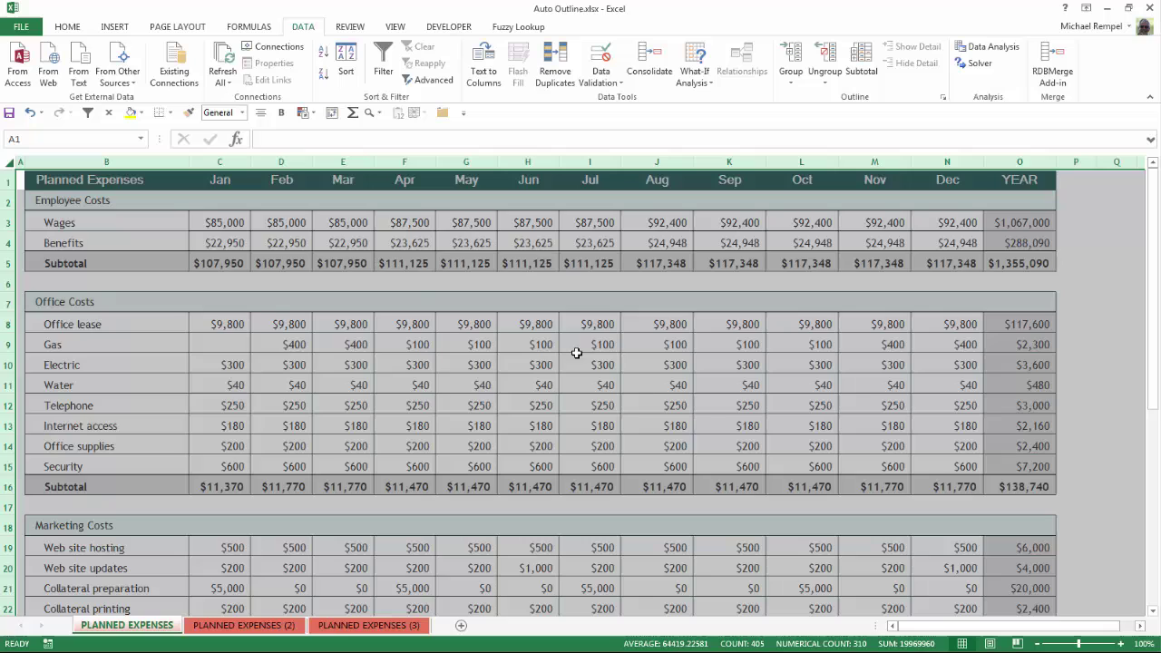
pyautogui.click(418, 372)
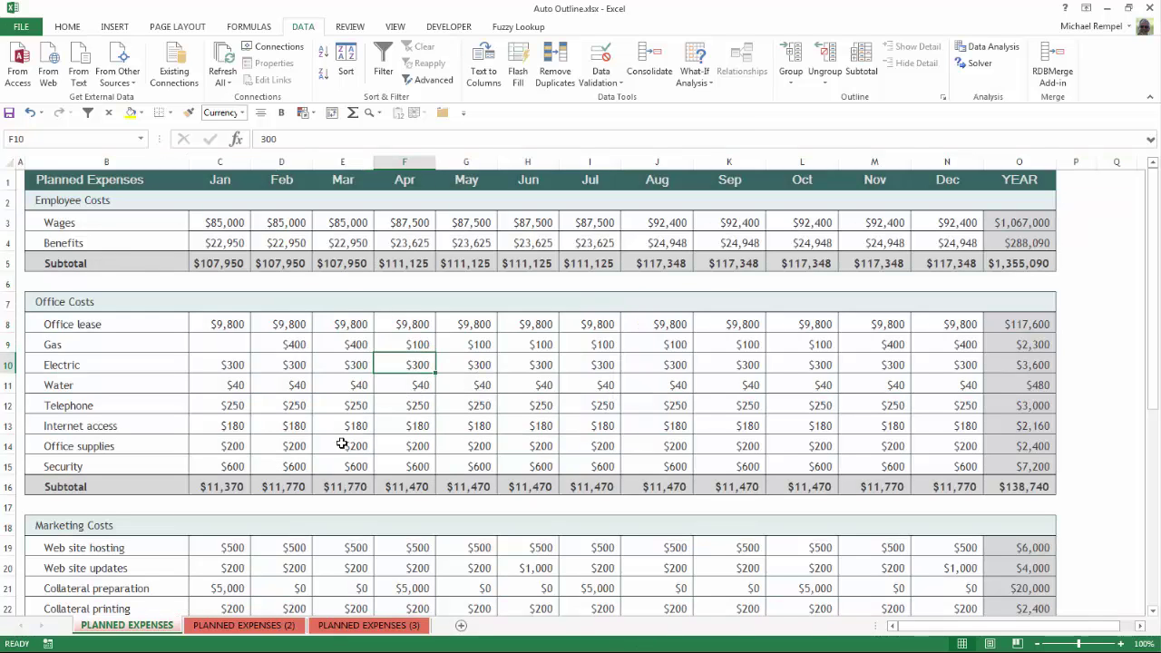
# - Apply Auto Outline to the Planned Expenses table from cell B10
pyautogui.click(800, 87)
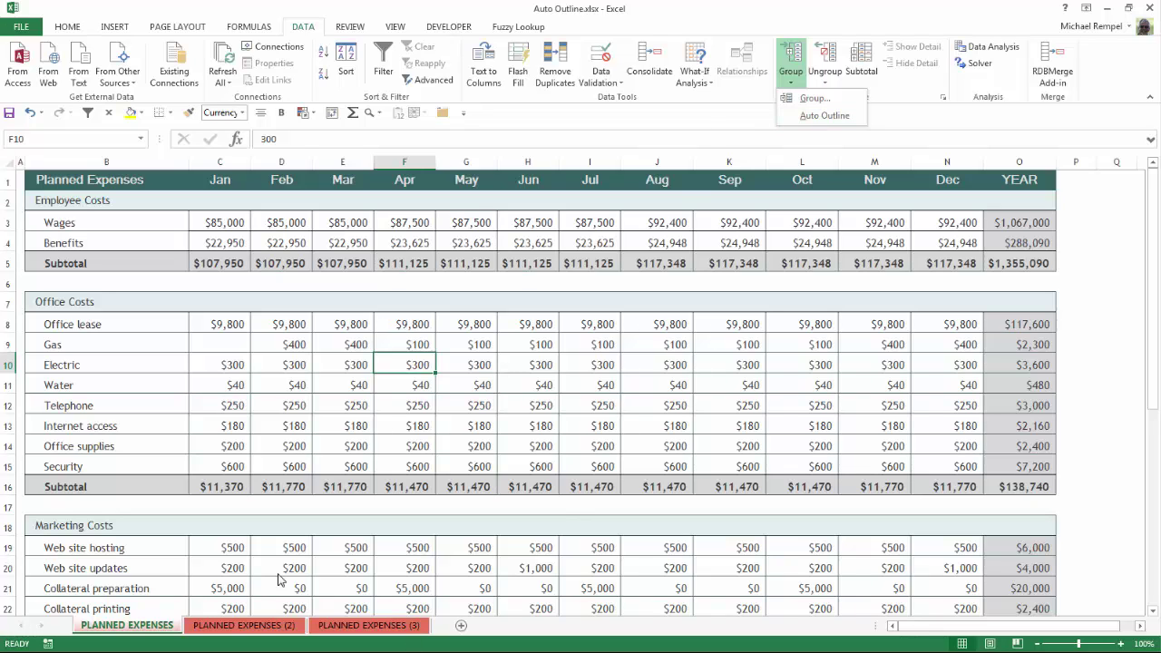
pyautogui.click(270, 448)
pyautogui.click(163, 359)
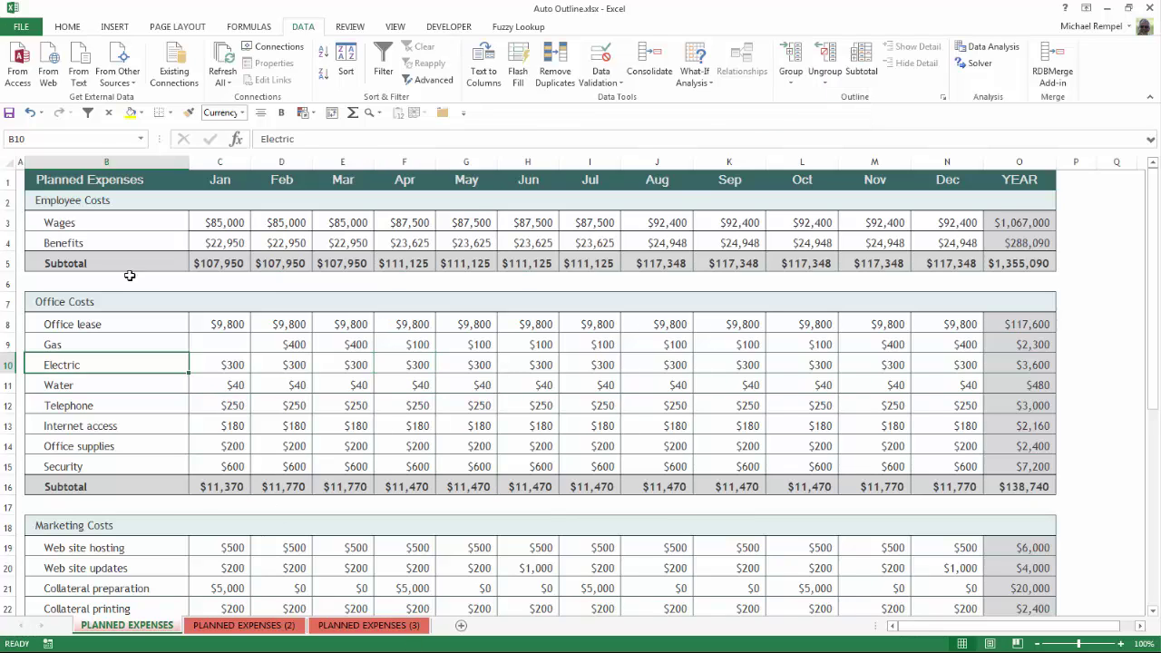
pyautogui.click(792, 84)
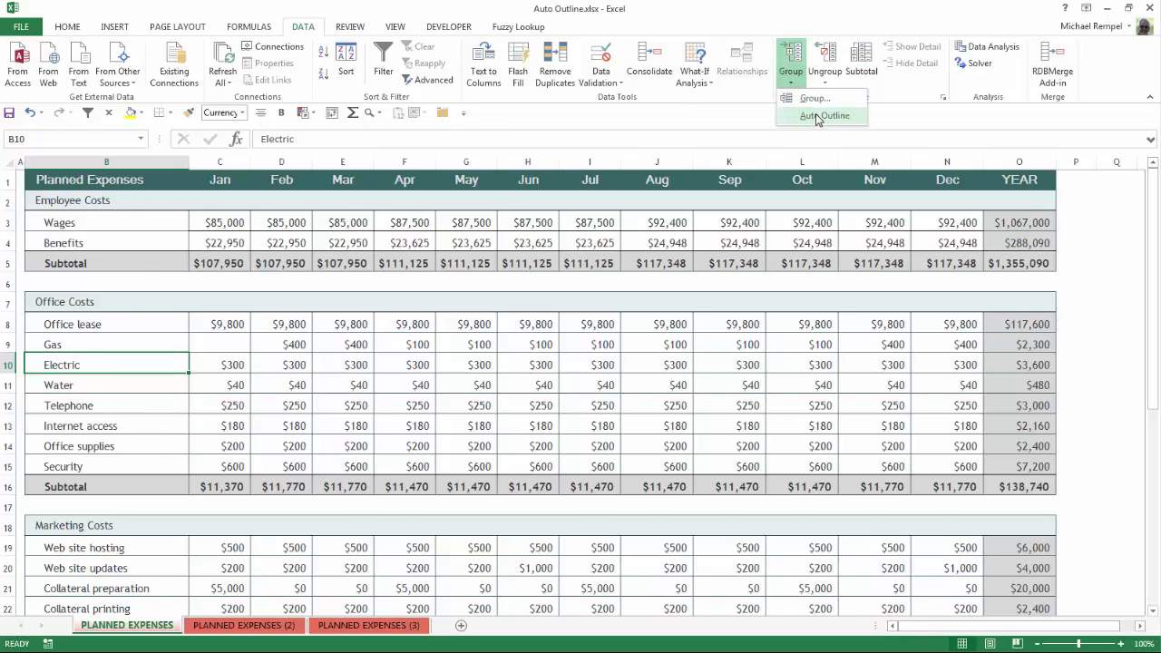
pyautogui.click(819, 119)
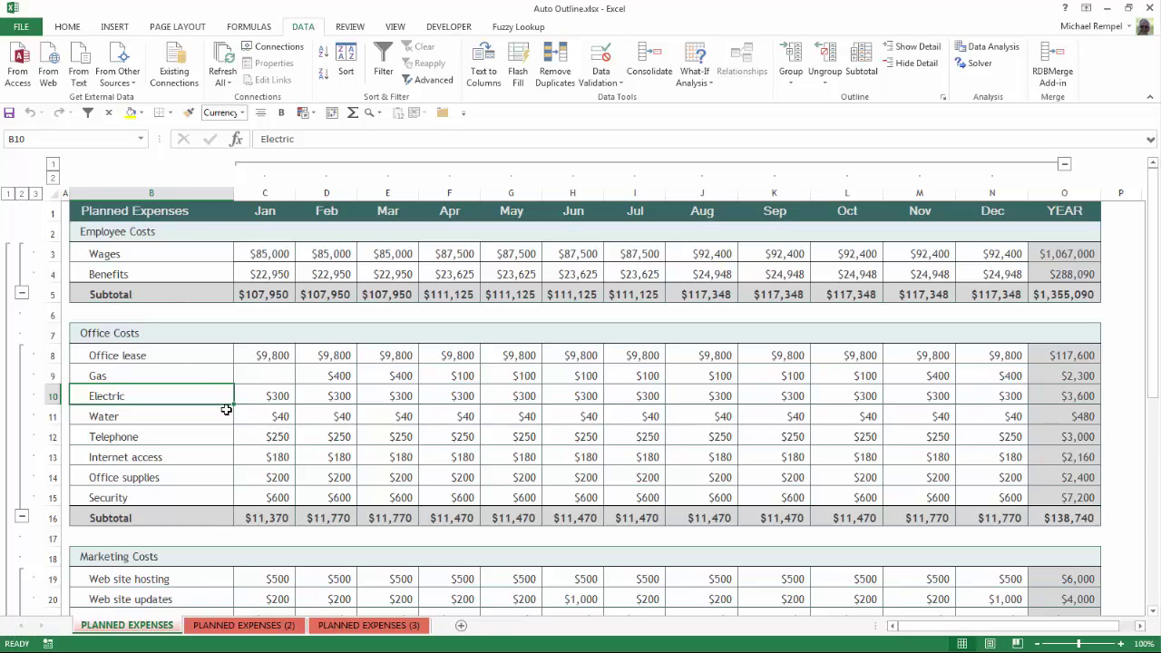
pyautogui.scroll(-1, 227, 408)
pyautogui.scroll(1, 232, 399)
pyautogui.click(1064, 165)
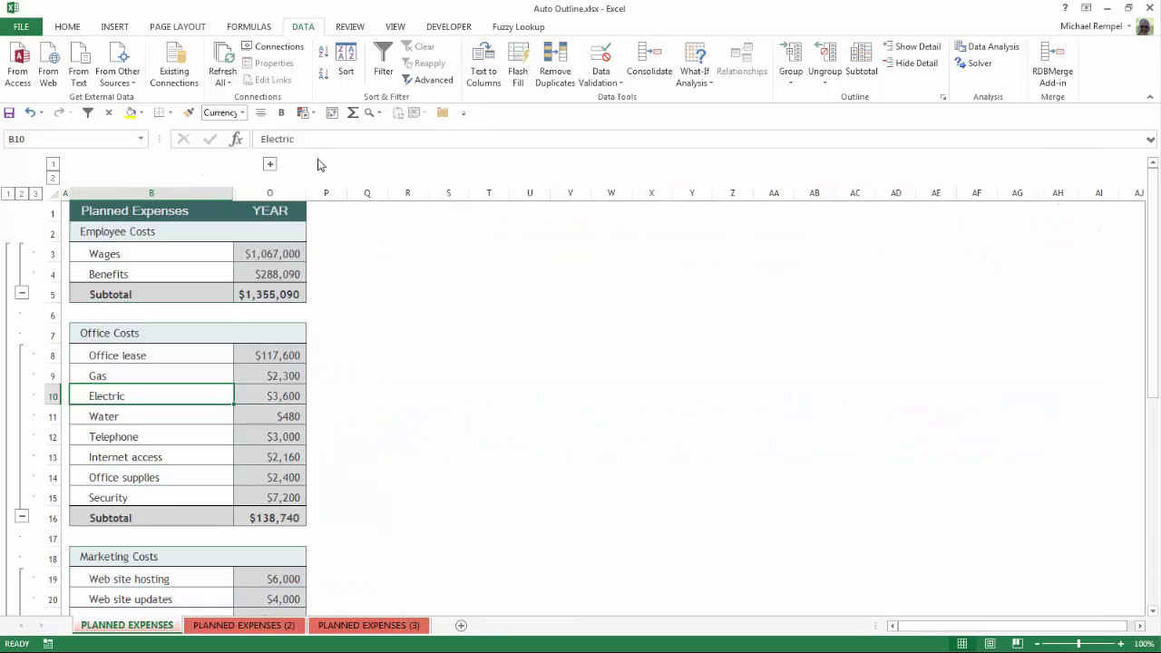
pyautogui.click(269, 164)
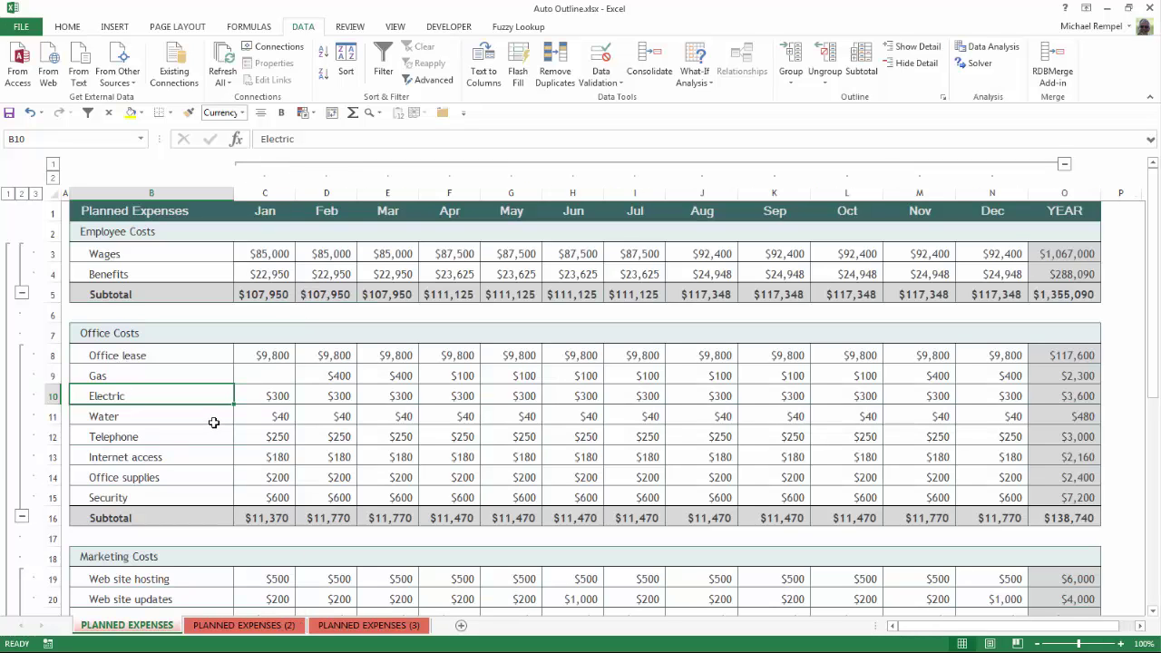
pyautogui.scroll(-7, 212, 420)
pyautogui.scroll(7, 213, 422)
pyautogui.scroll(-8, 199, 429)
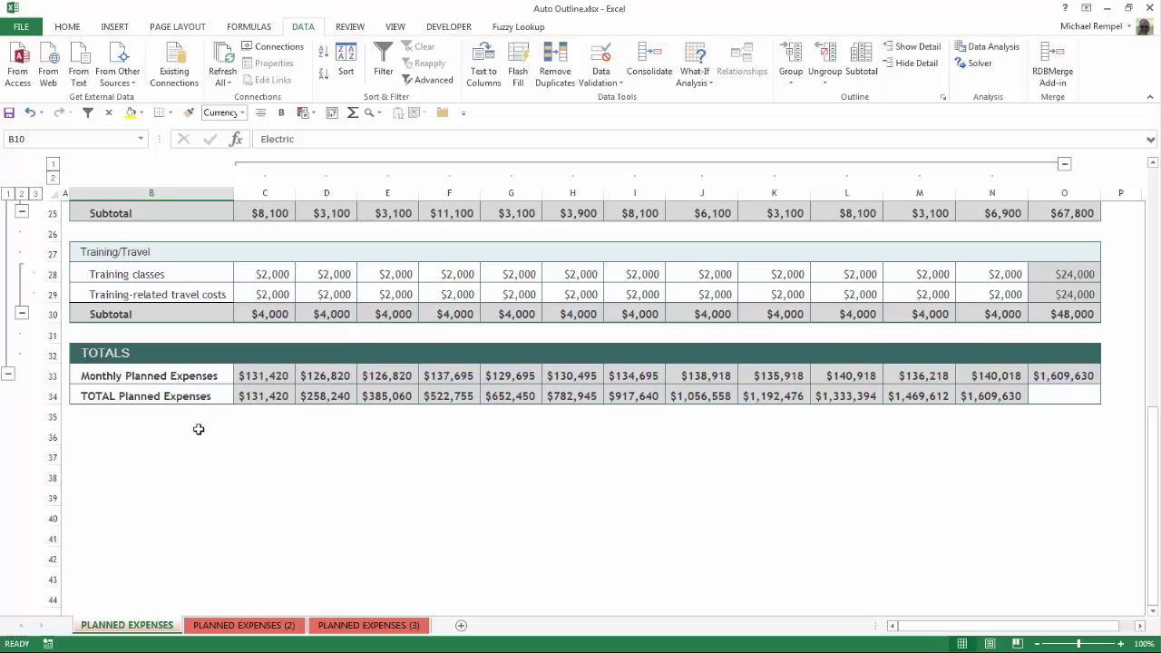
pyautogui.scroll(8, 198, 430)
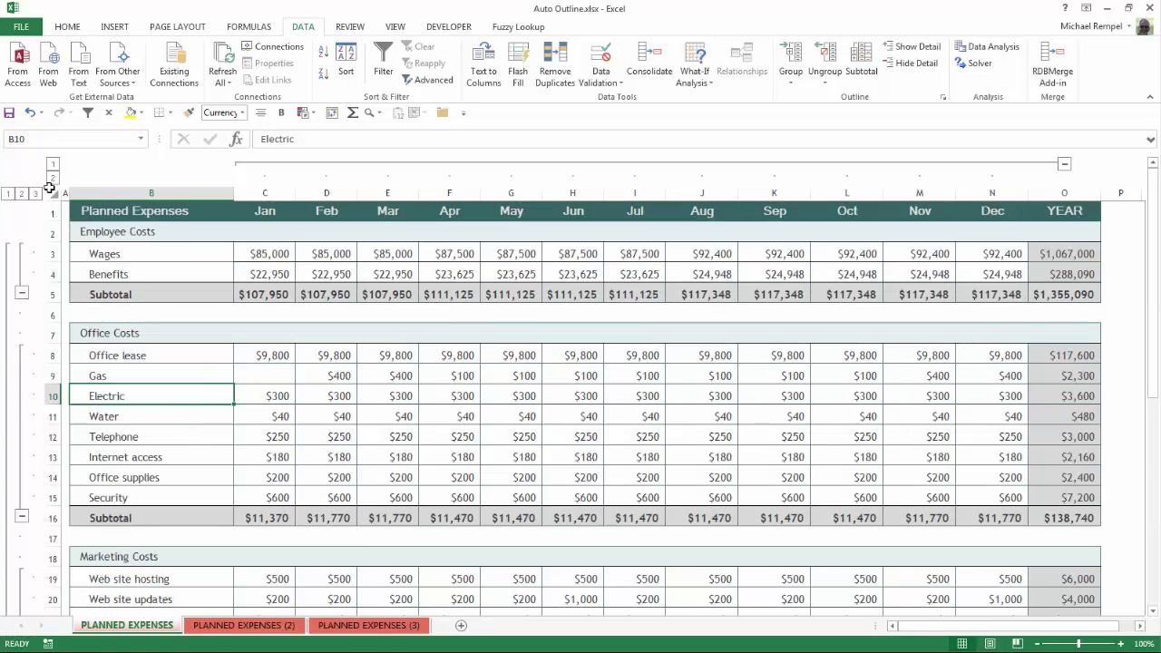
# - With cell B3 selected, use Ungroup > Clear Outline to remove all grouping
pyautogui.click(156, 256)
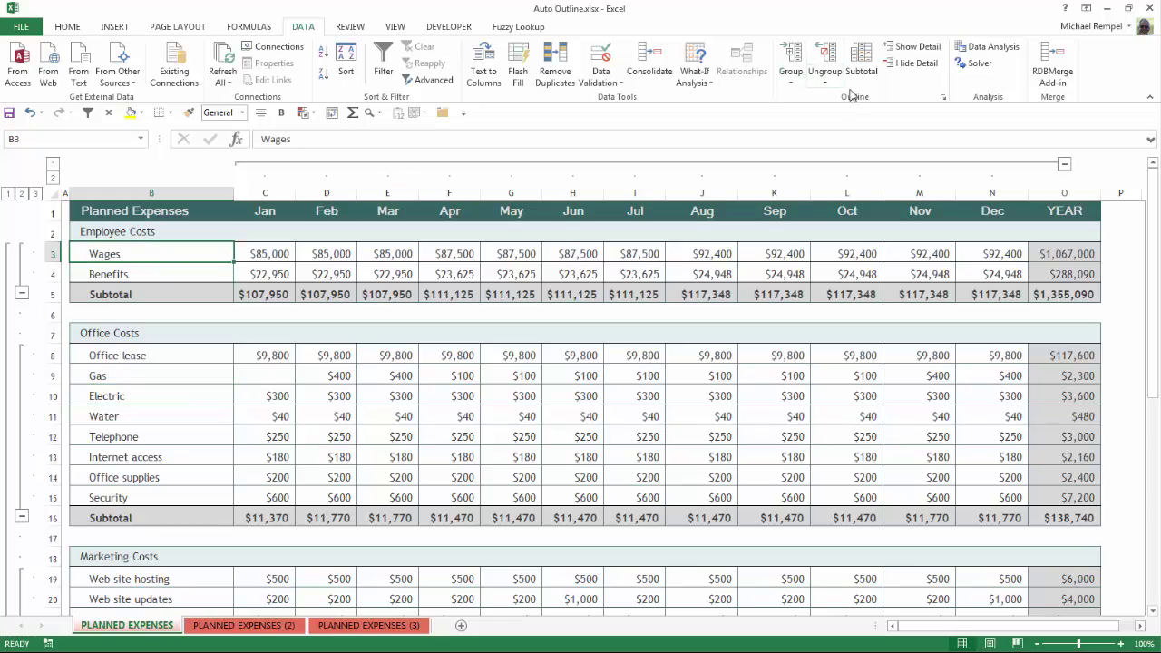
pyautogui.click(825, 82)
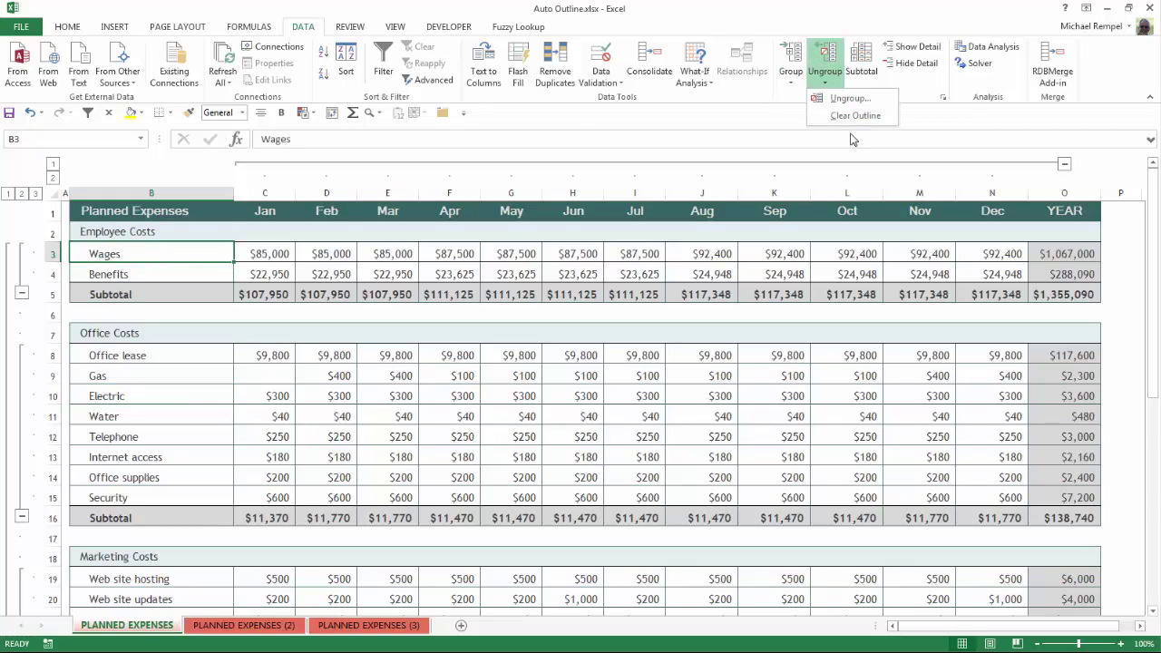
pyautogui.click(853, 116)
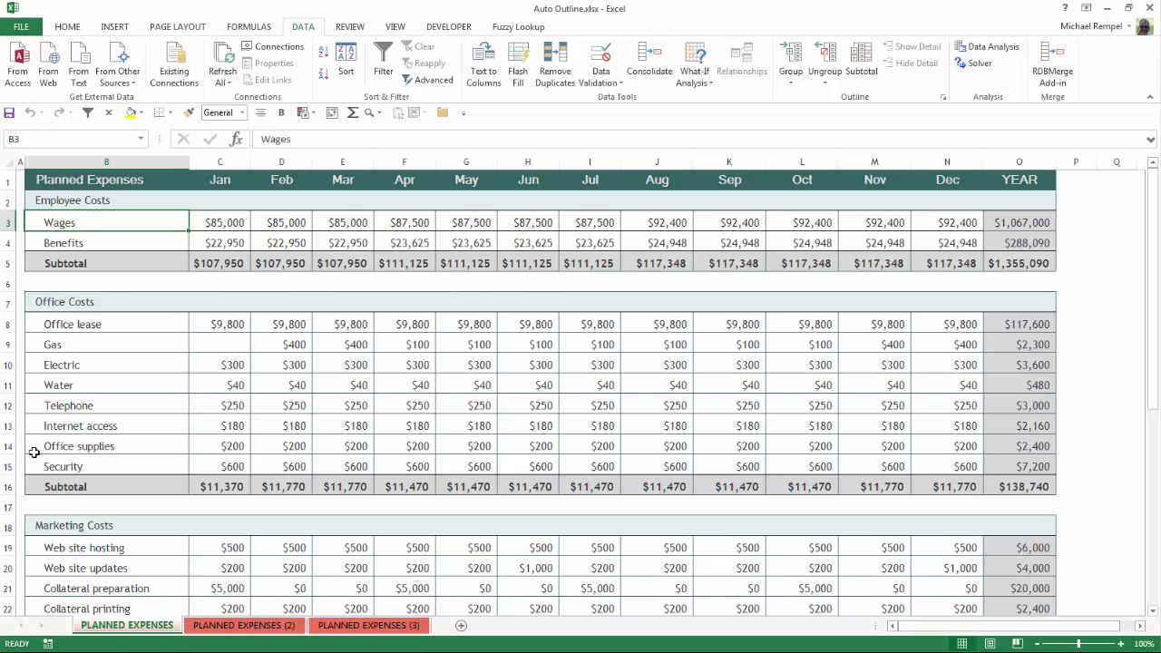
# - Apply Auto Outline to the PLANNED EXPENSES (2) sheet from cell C7
pyautogui.click(269, 633)
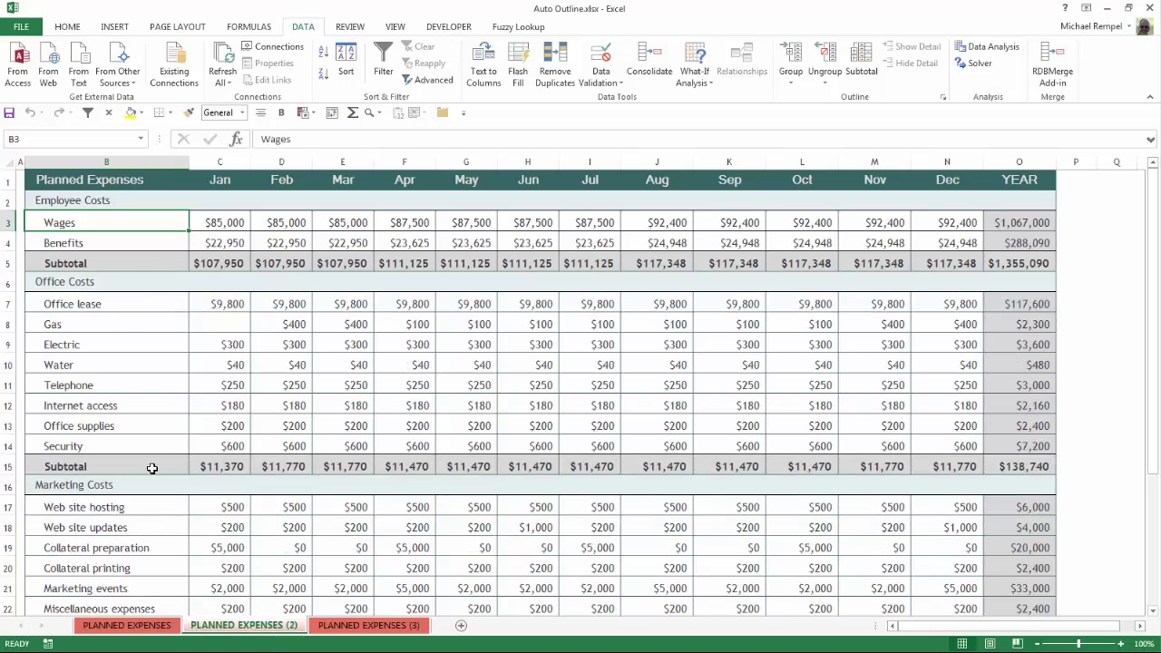
pyautogui.click(206, 309)
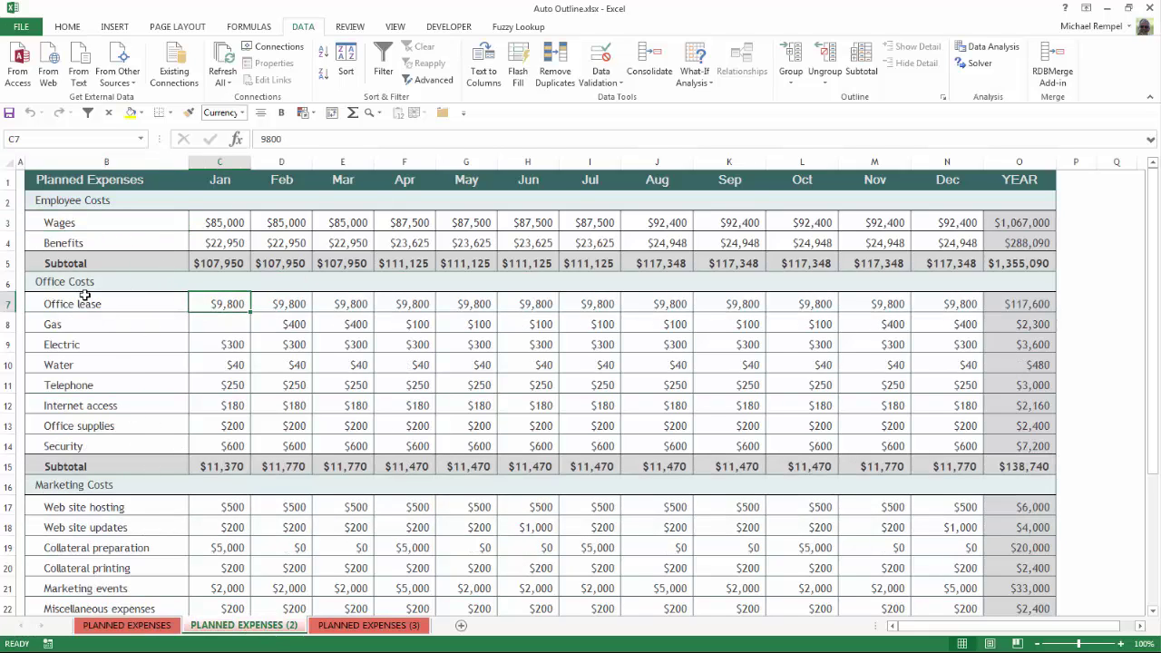
pyautogui.click(792, 80)
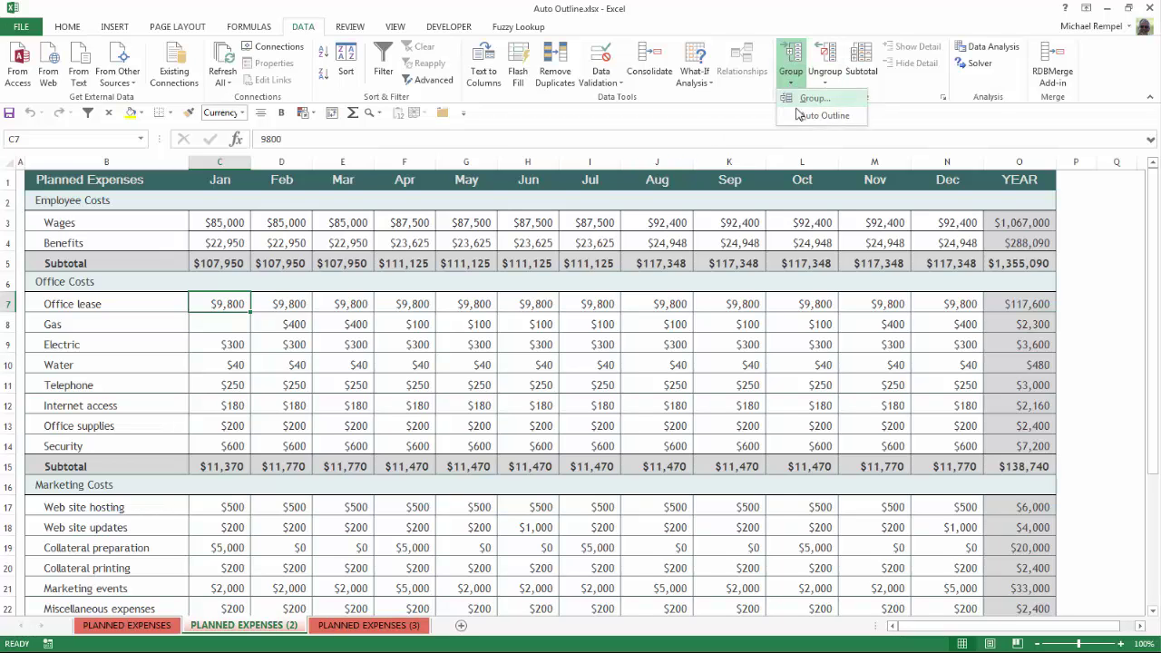
pyautogui.click(813, 116)
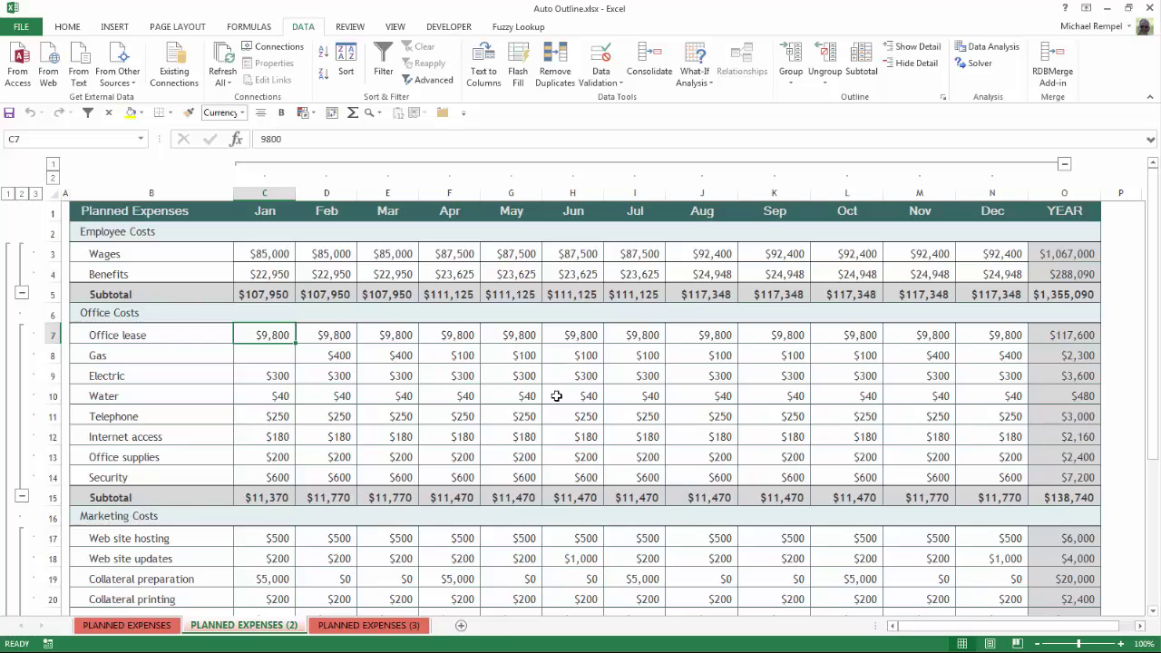
# - Try Auto Outline on the PLANNED EXPENSES (3) sheet from cell B6
pyautogui.click(389, 631)
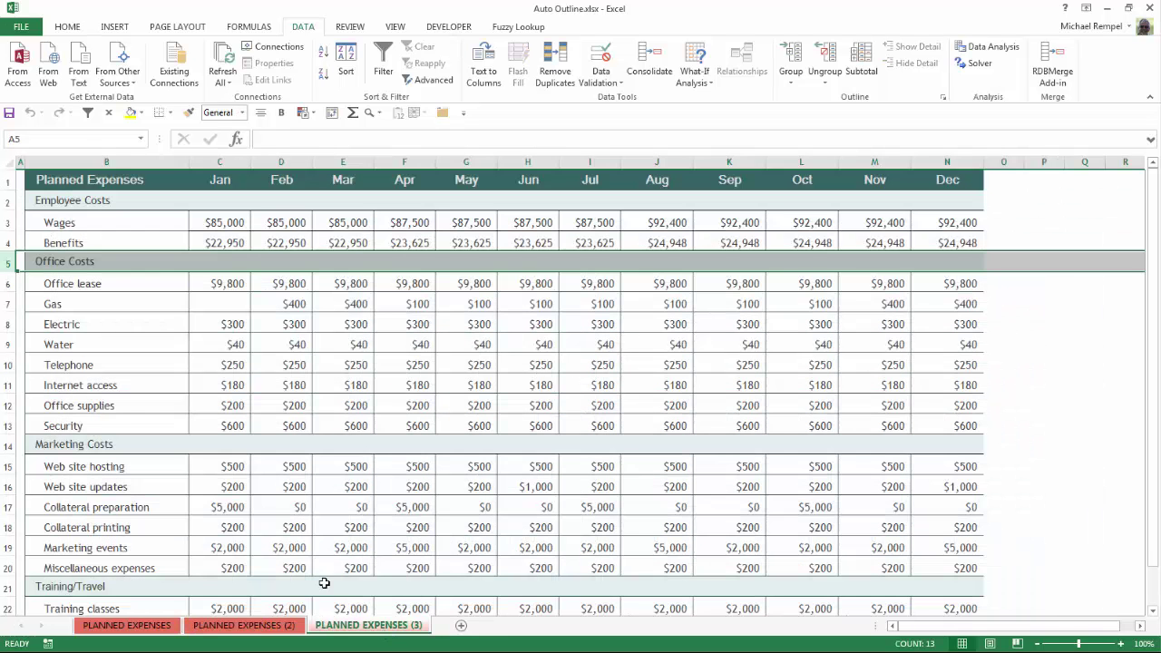
pyautogui.click(143, 325)
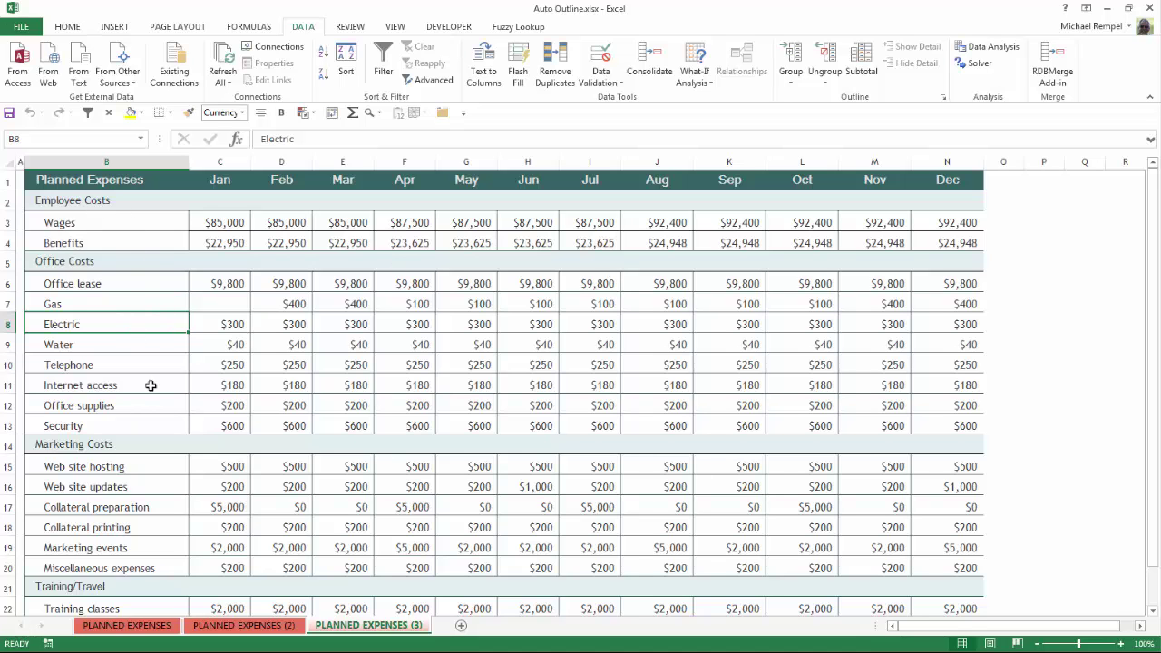
pyautogui.scroll(-10, 198, 490)
pyautogui.scroll(7, 197, 490)
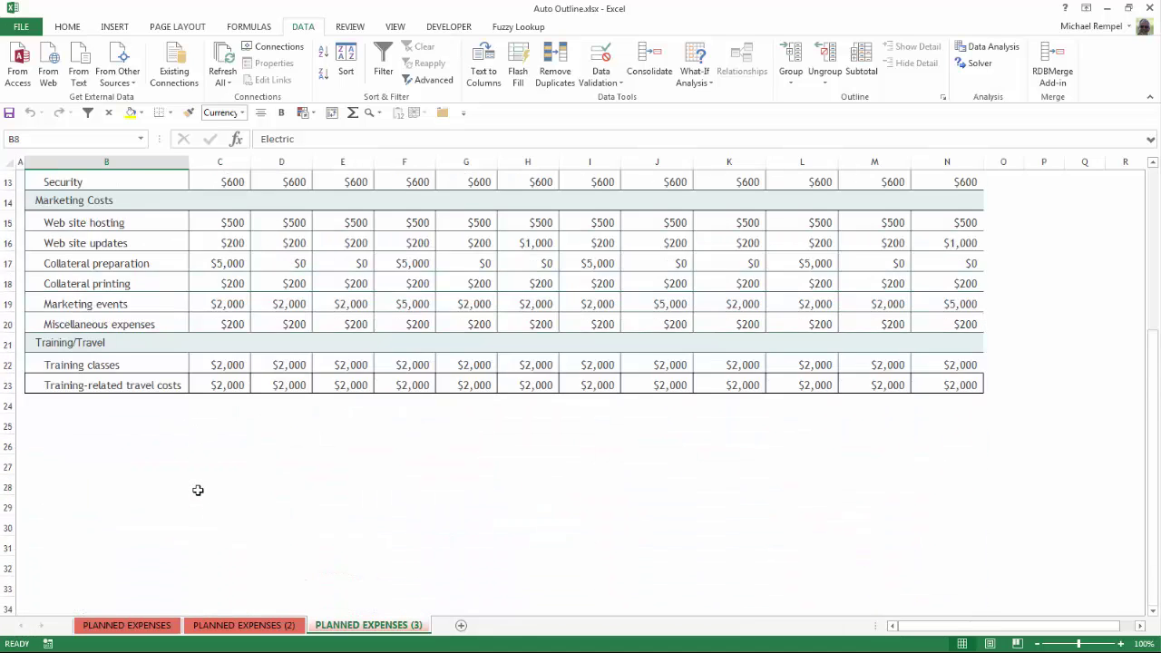
pyautogui.scroll(3, 254, 468)
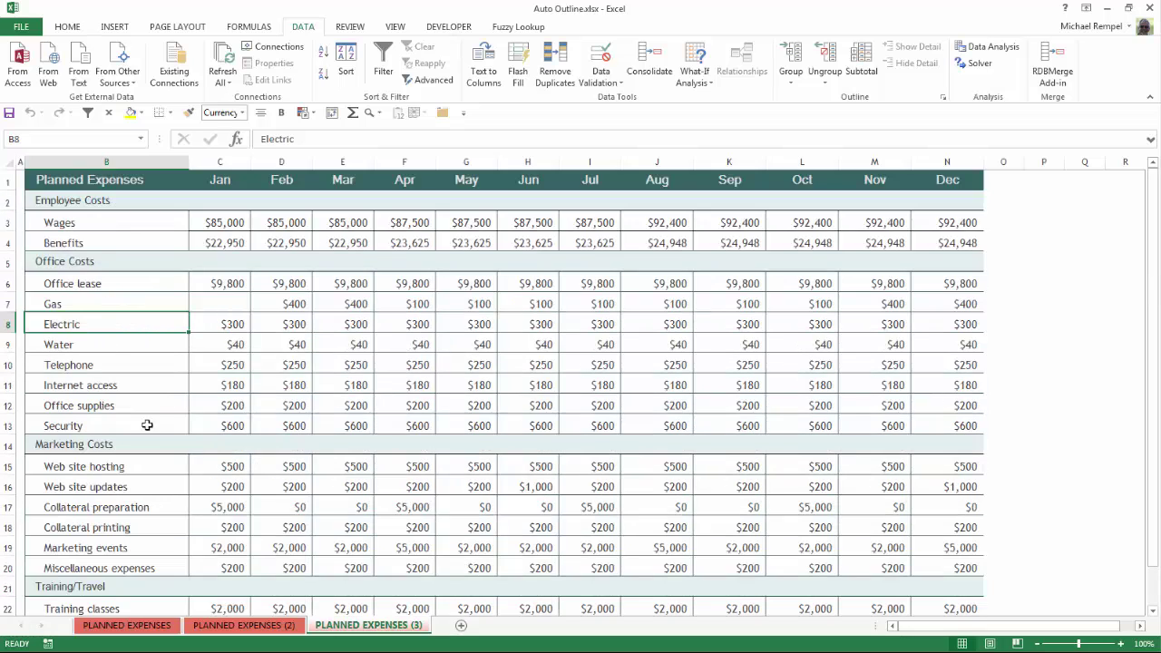
pyautogui.click(107, 284)
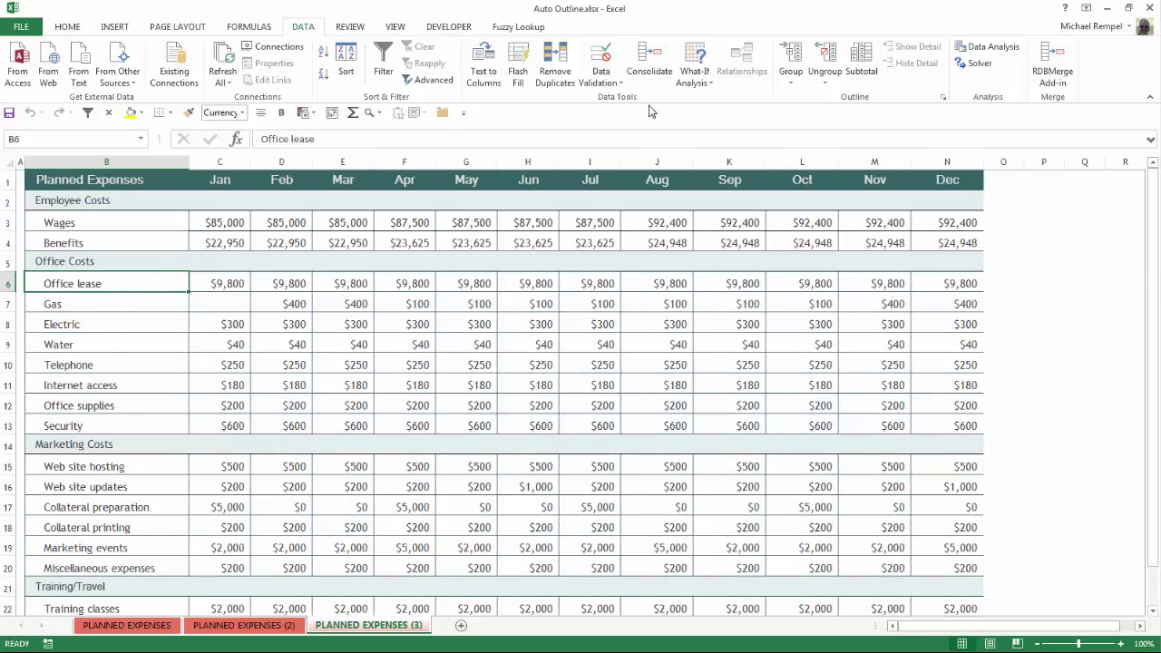
pyautogui.click(791, 83)
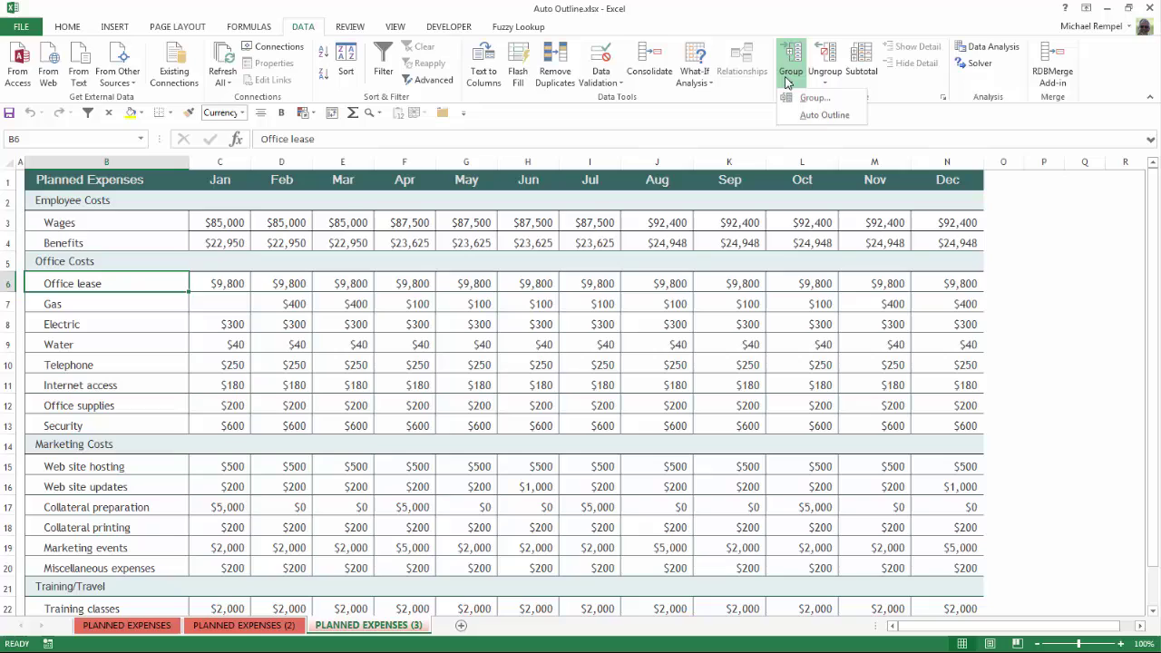
pyautogui.click(815, 116)
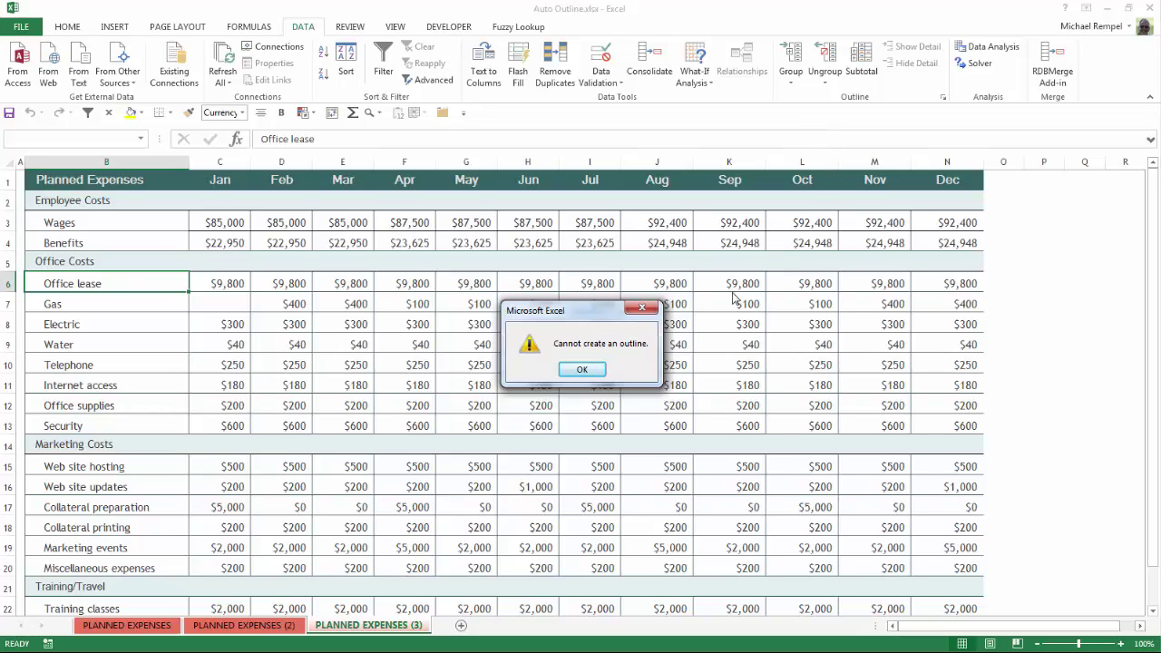
# - Dismiss the 'Cannot create an outline.' message with OK
pyautogui.click(581, 369)
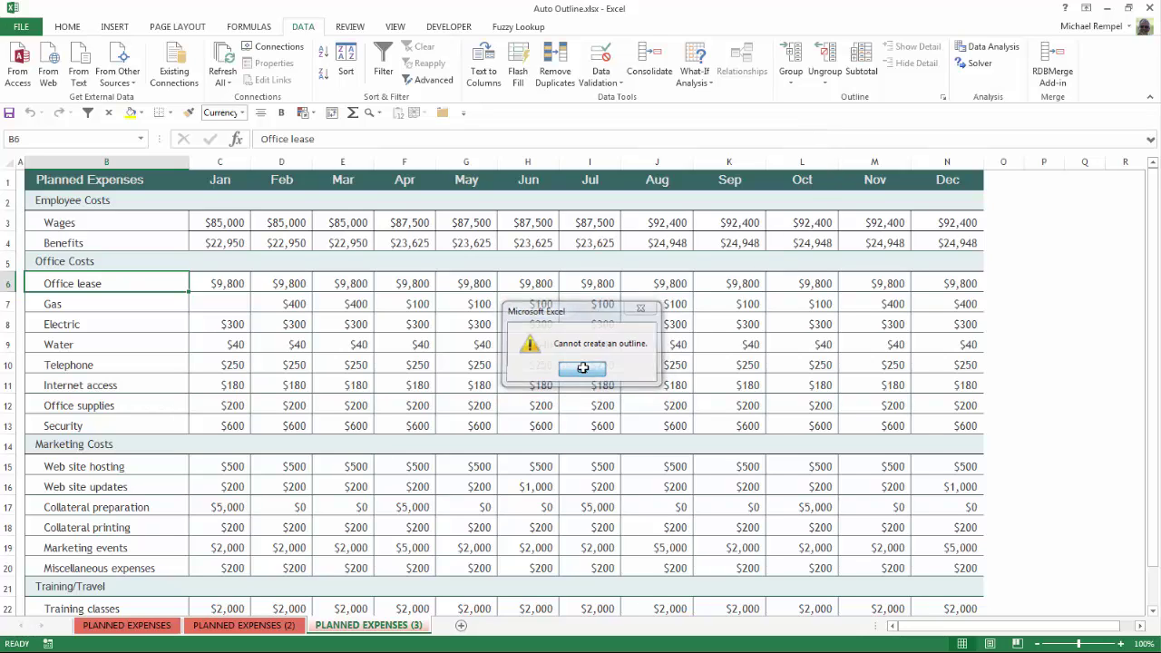